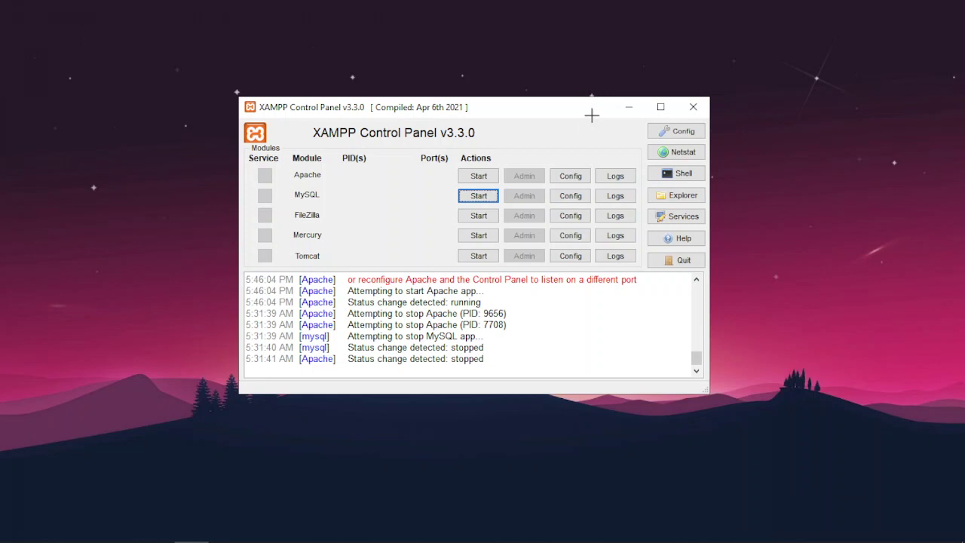
# Start the Apache and MySQL modules
pyautogui.click(488, 176)
pyautogui.click(491, 199)
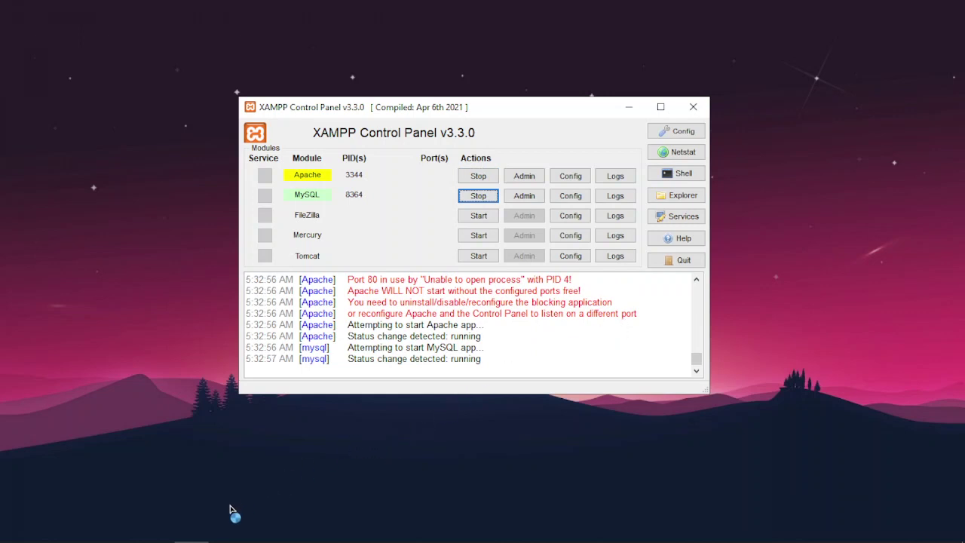
# Switch to Google Chrome and load the page at localhost:8080/pos/
pyautogui.moveTo(156, 534)
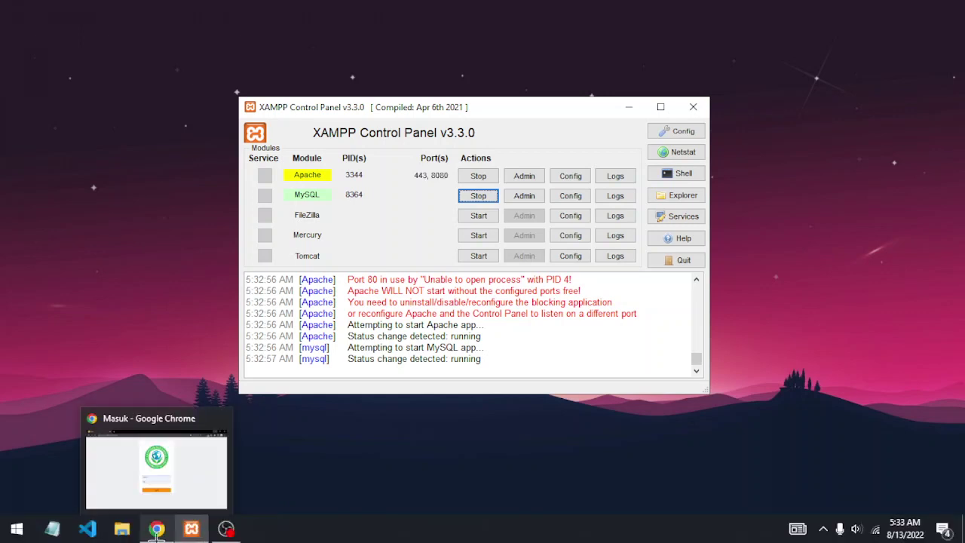
pyautogui.click(155, 530)
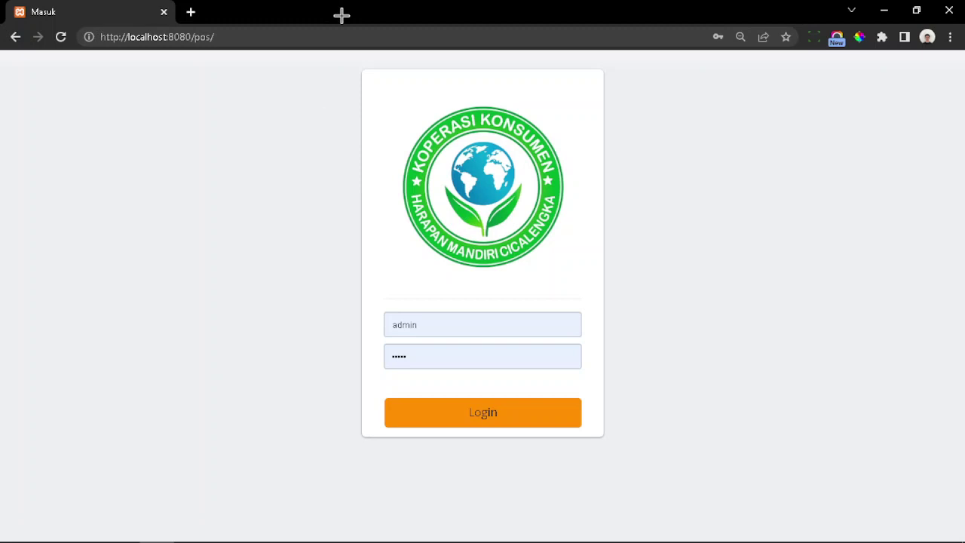
pyautogui.click(344, 36)
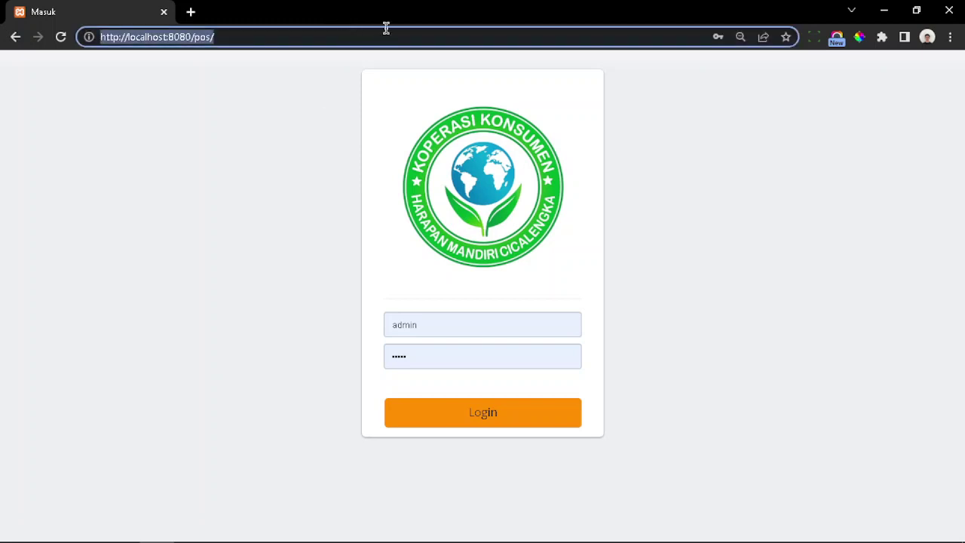
pyautogui.click(254, 28)
pyautogui.moveTo(215, 36); pyautogui.dragTo(87, 63)
pyautogui.click(295, 30)
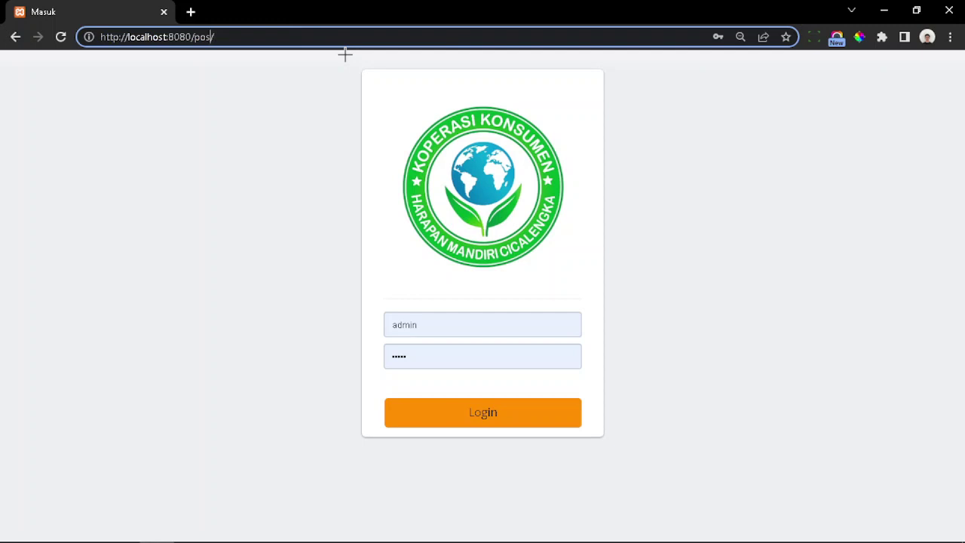
pyautogui.press('Return')
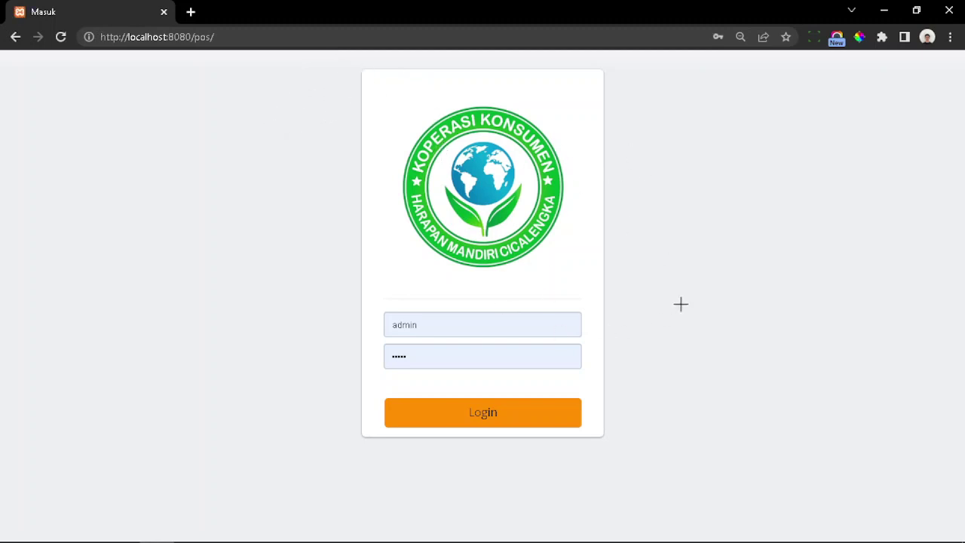
# Log in with the username admin and the account password
pyautogui.click(552, 332)
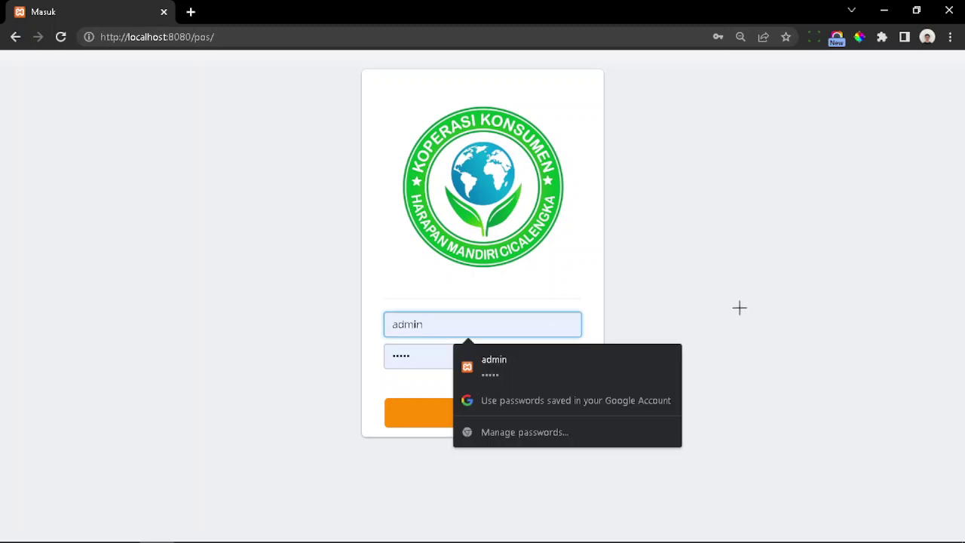
pyautogui.hotkey('ctrl', 'a')
pyautogui.write('ad')
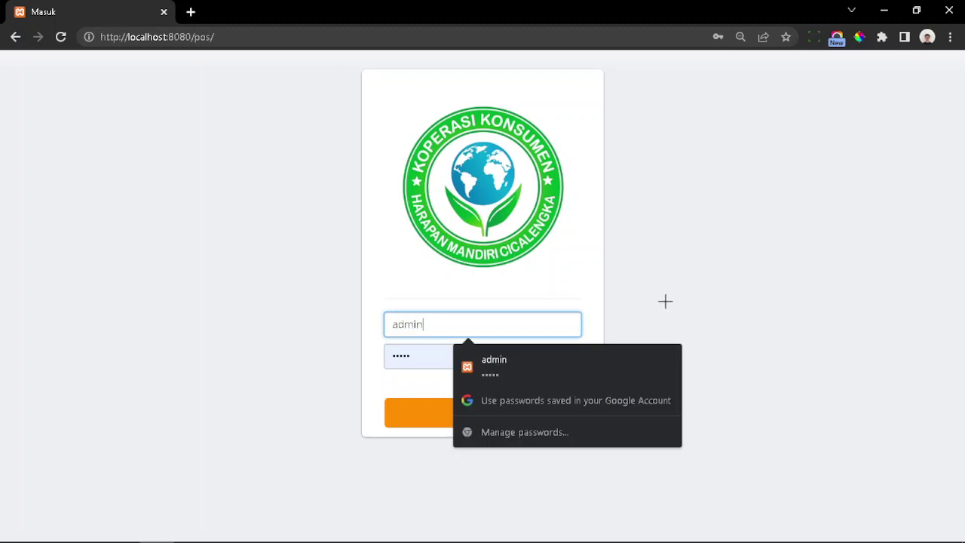
pyautogui.press('Tab')
pyautogui.write('a')
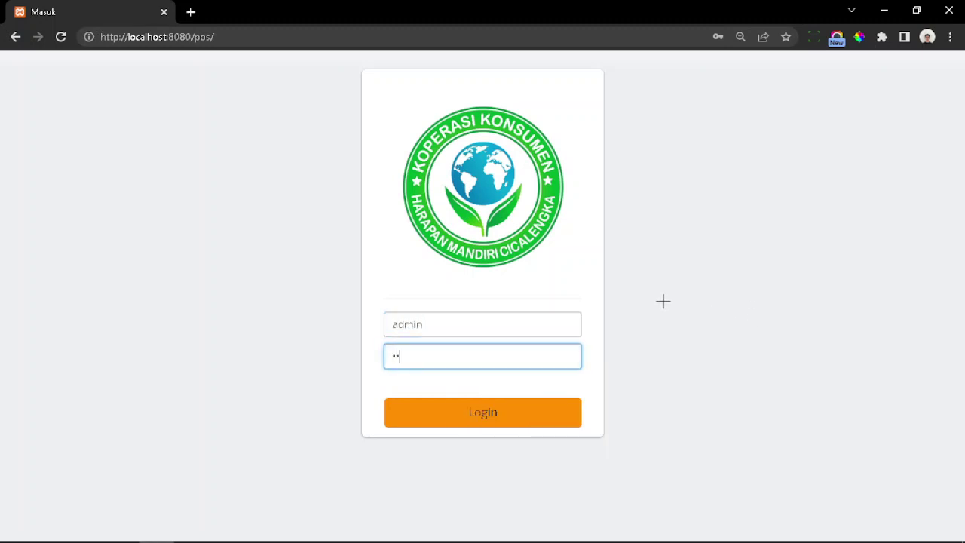
pyautogui.click(484, 421)
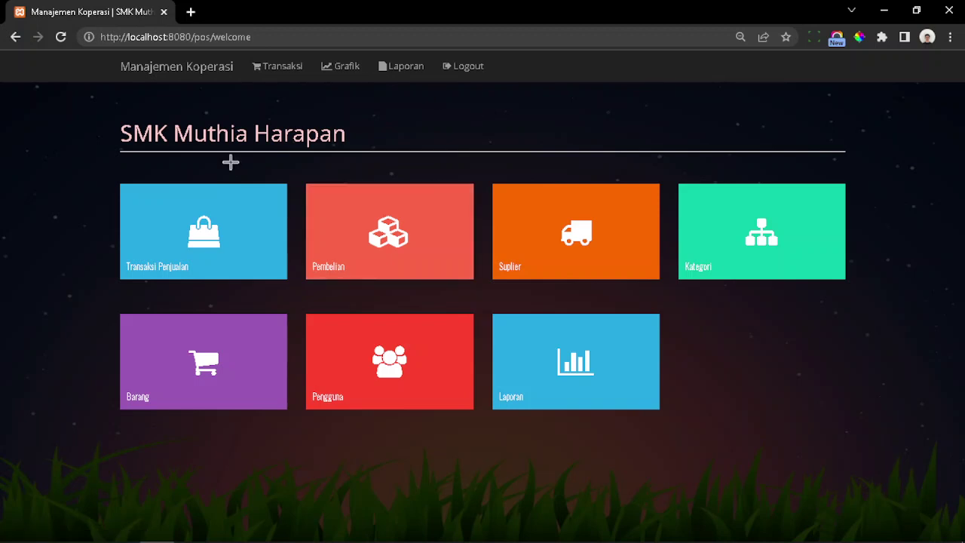
# Open the Transaksi Penjualan page and dismiss the browser's password warning
pyautogui.click(175, 253)
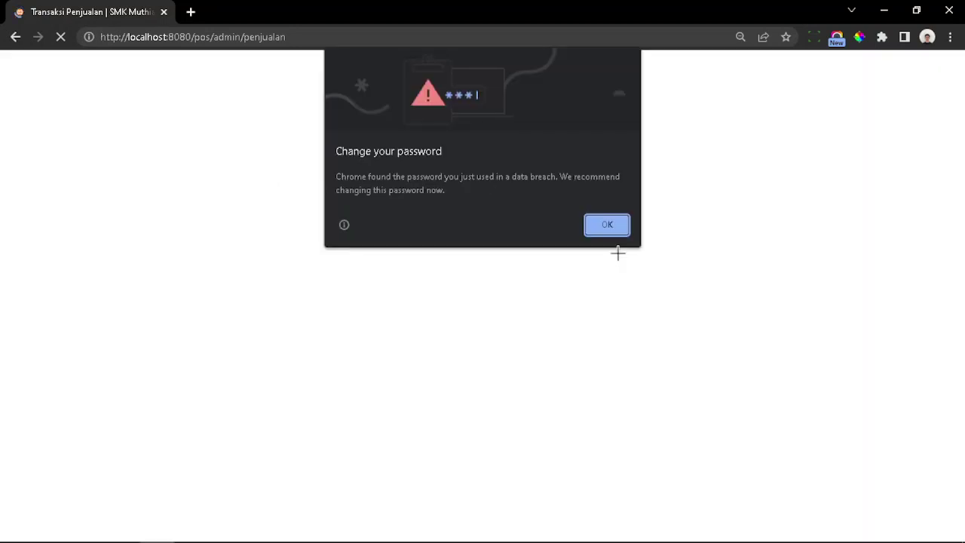
pyautogui.click(619, 217)
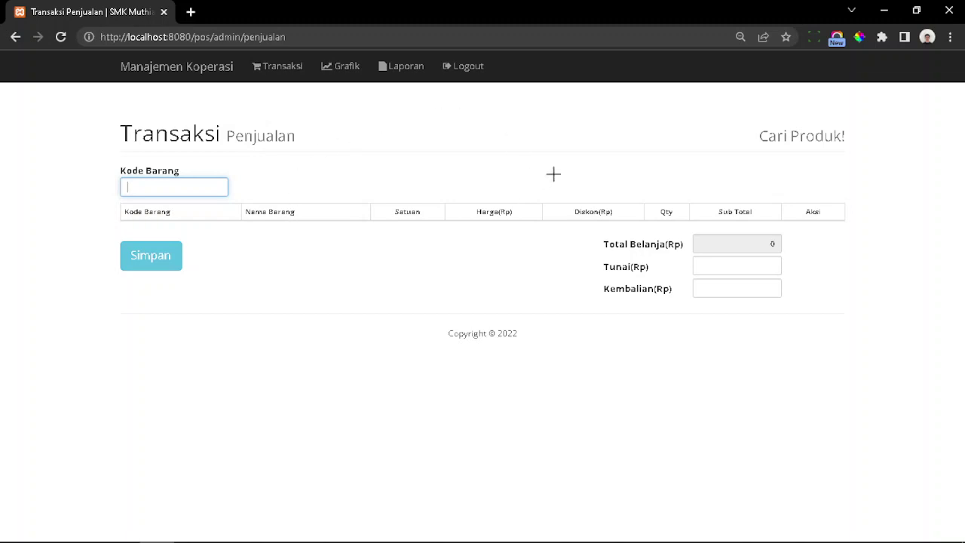
# From the home page, open the Barang list in a new tab and Transaksi Penjualan in the first tab
pyautogui.click(224, 68)
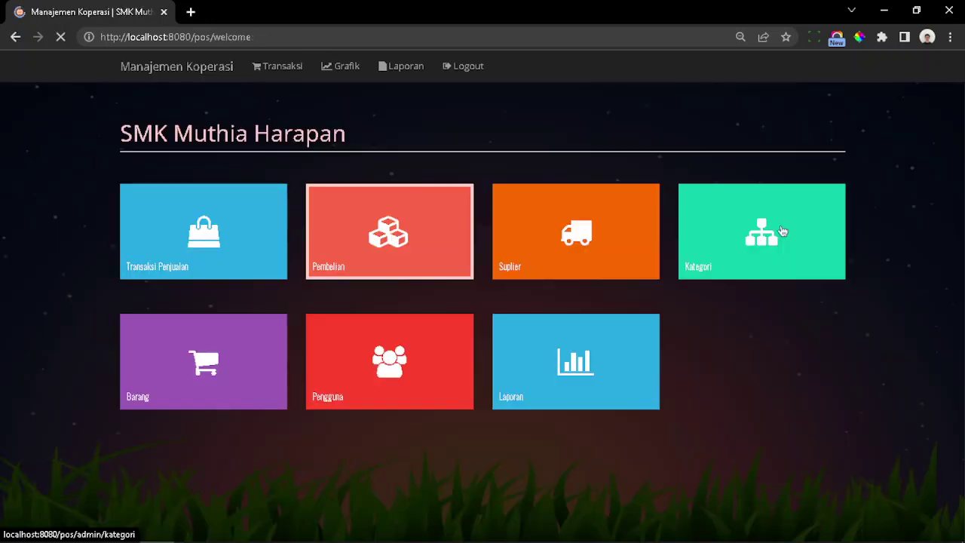
pyautogui.rightClick(226, 342)
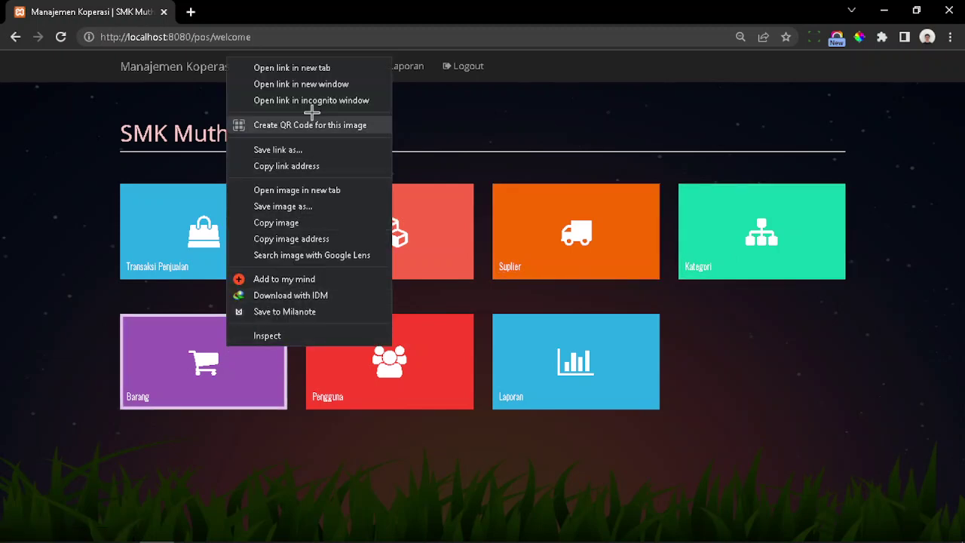
pyautogui.click(328, 68)
pyautogui.click(192, 258)
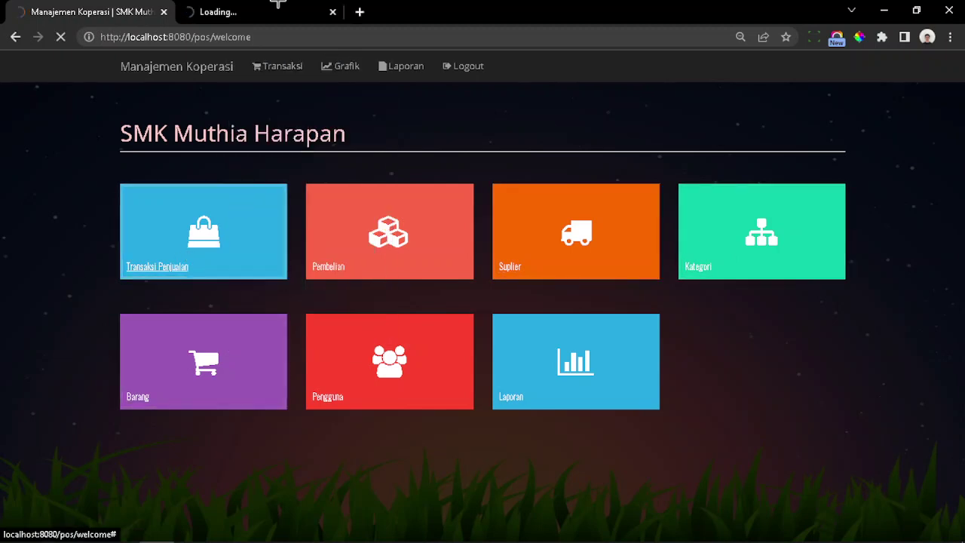
pyautogui.click(258, 12)
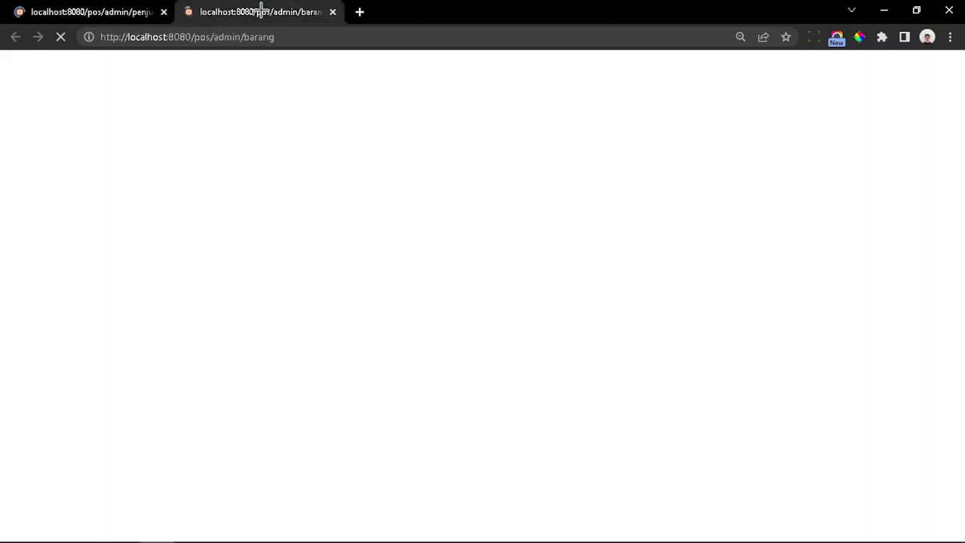
pyautogui.click(104, 11)
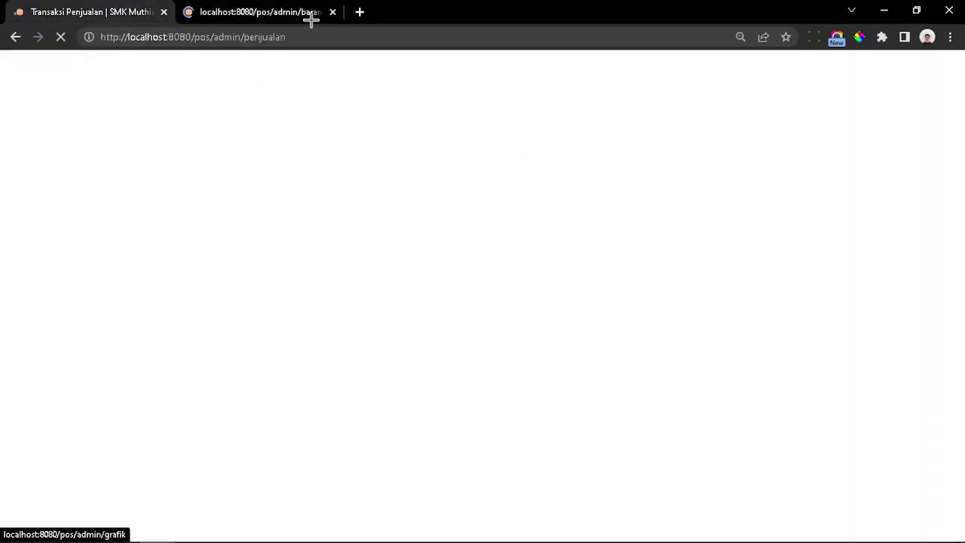
pyautogui.click(282, 13)
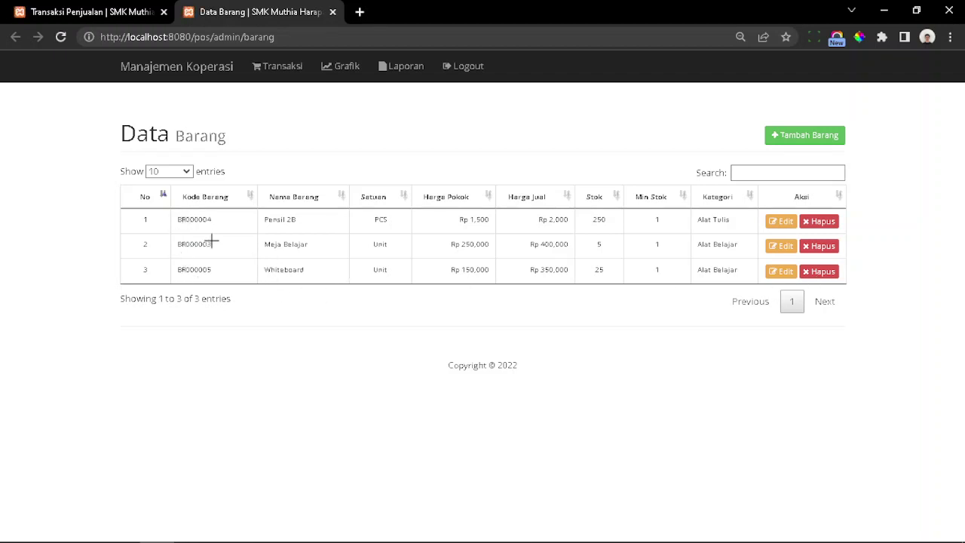
# Try to look up Pensil 2B for the sale by pasting its code copied from the Data Barang list, and reload the sales page
pyautogui.moveTo(210, 219); pyautogui.dragTo(162, 224)
pyautogui.hotkey('ctrl', 'c')
pyautogui.click(109, 6)
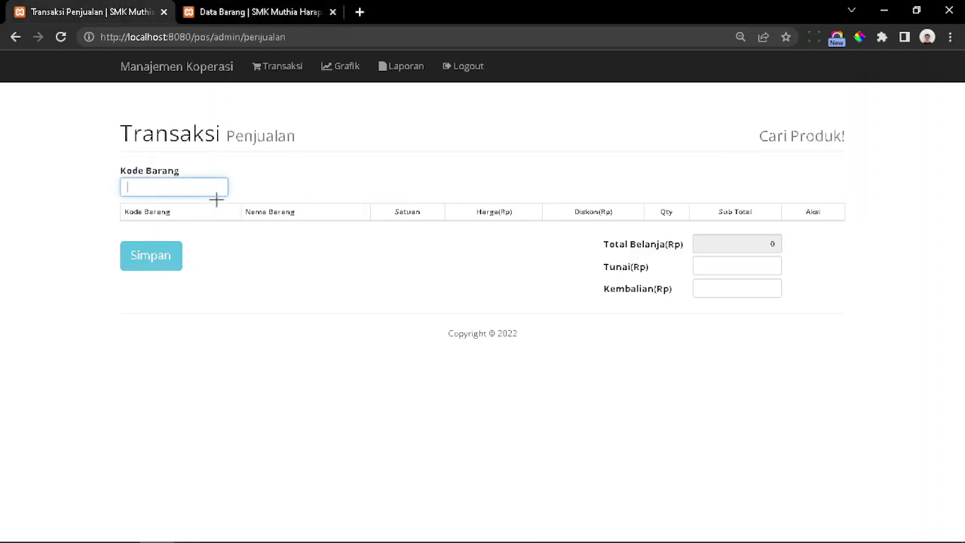
pyautogui.hotkey('ctrl', 'v')
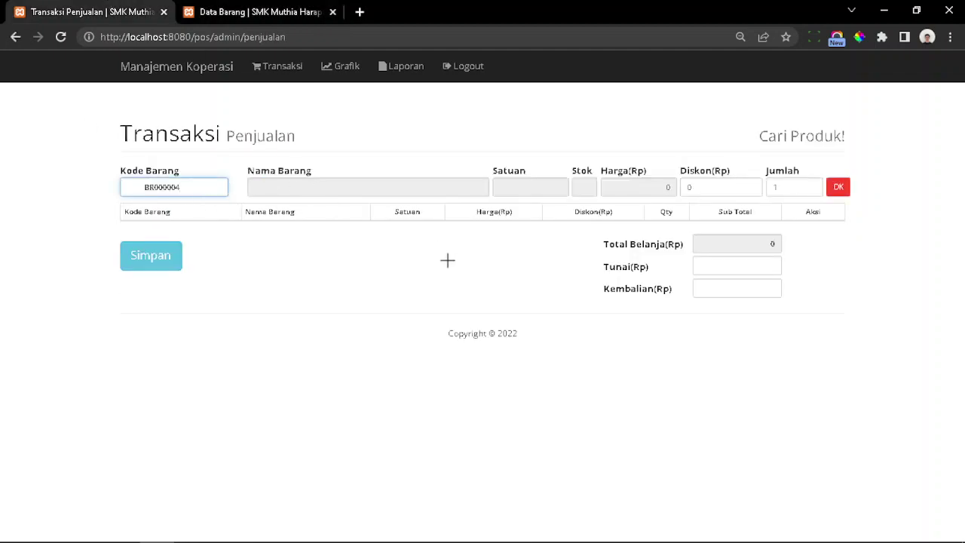
pyautogui.click(231, 163)
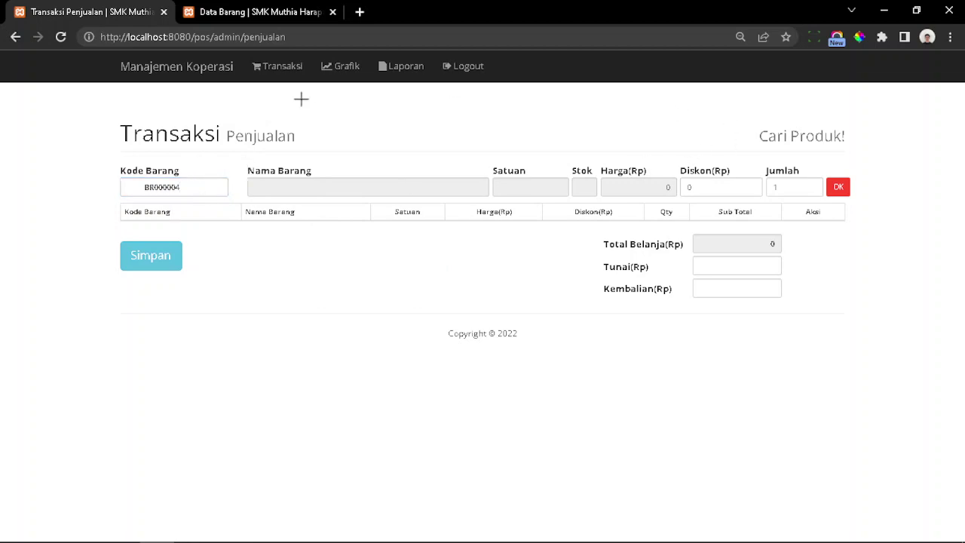
pyautogui.press('F5')
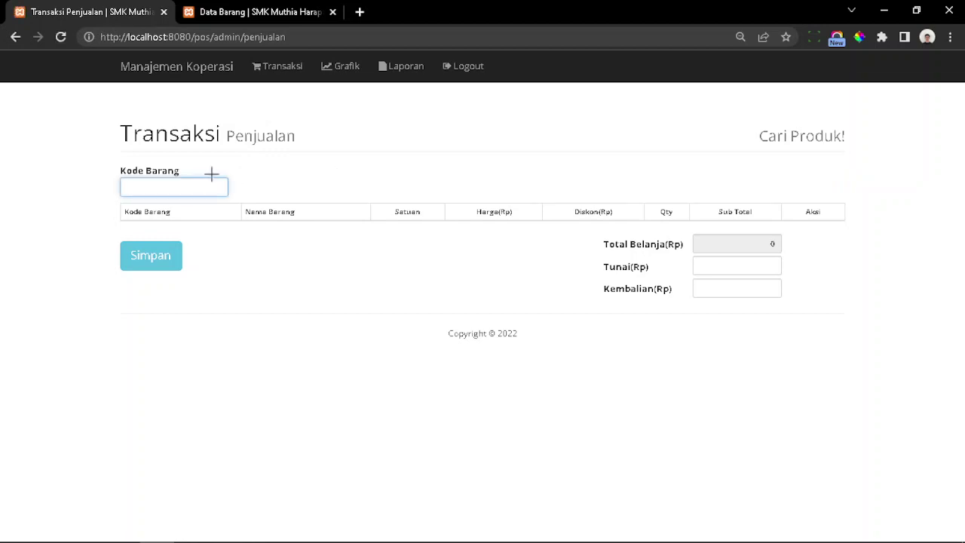
# Add item BR000004 (Pensil 2B) to the sale with a quantity of 25
pyautogui.write('BR000004')
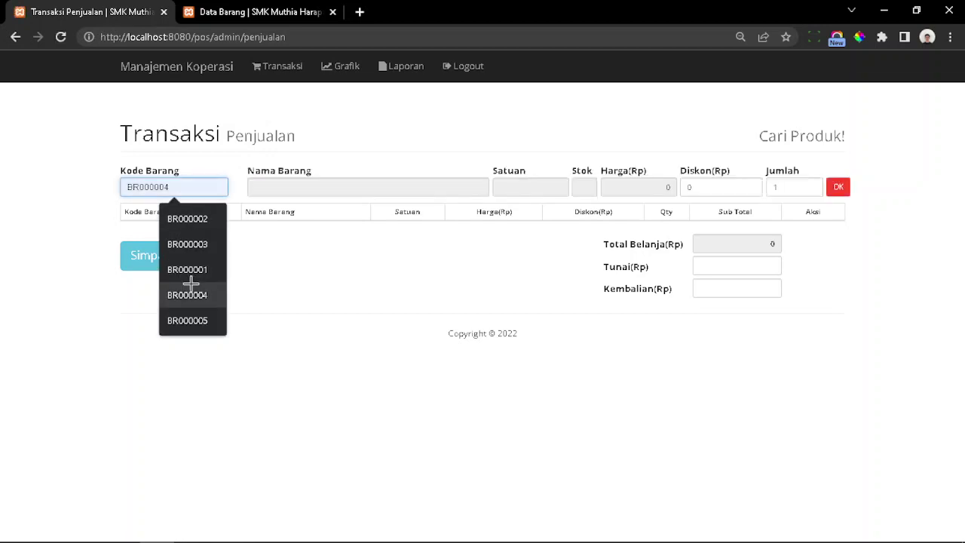
pyautogui.click(191, 294)
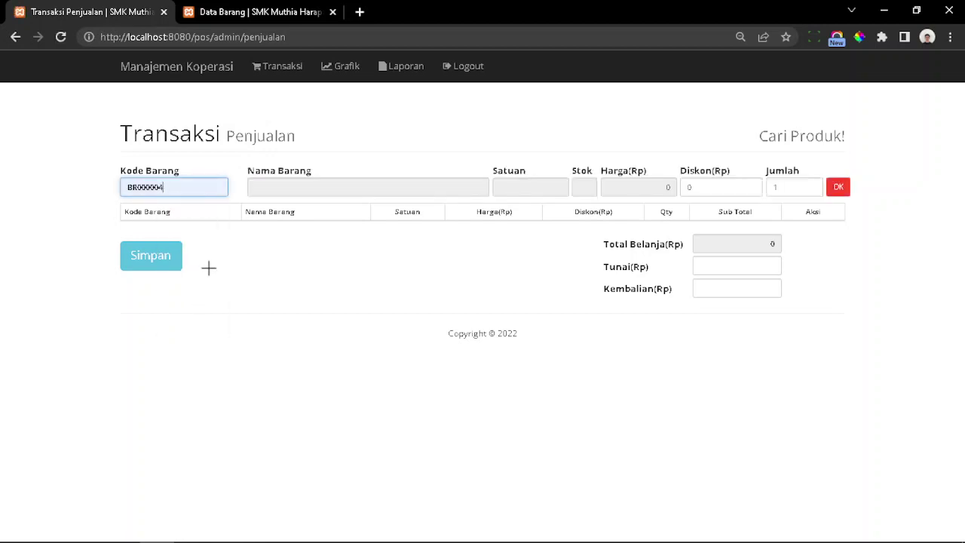
pyautogui.click(291, 187)
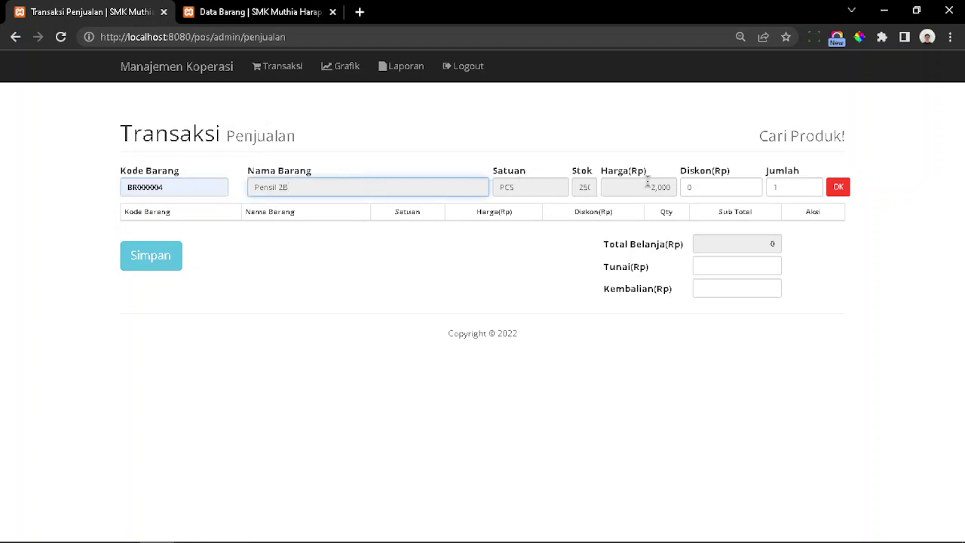
pyautogui.moveTo(630, 179); pyautogui.dragTo(547, 194)
pyautogui.moveTo(336, 188); pyautogui.dragTo(247, 191)
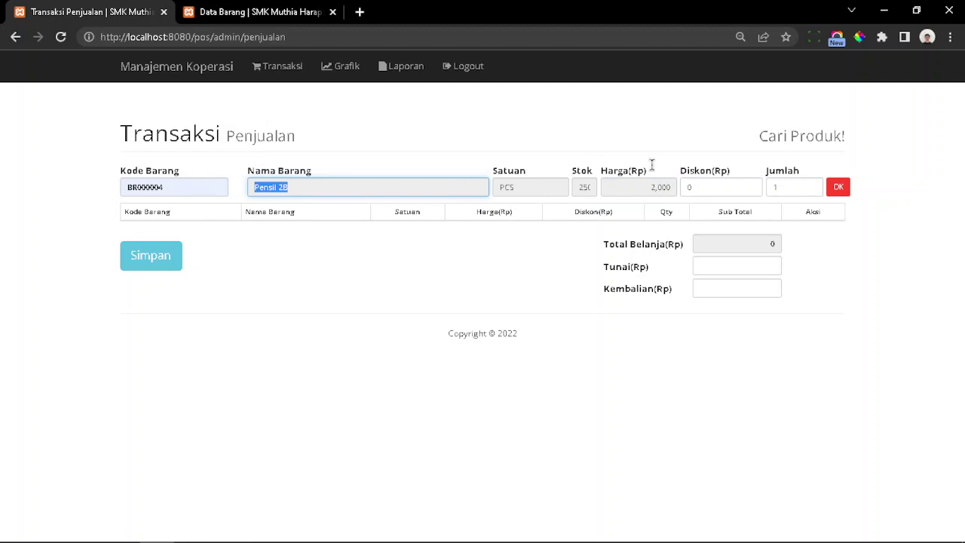
pyautogui.click(707, 185)
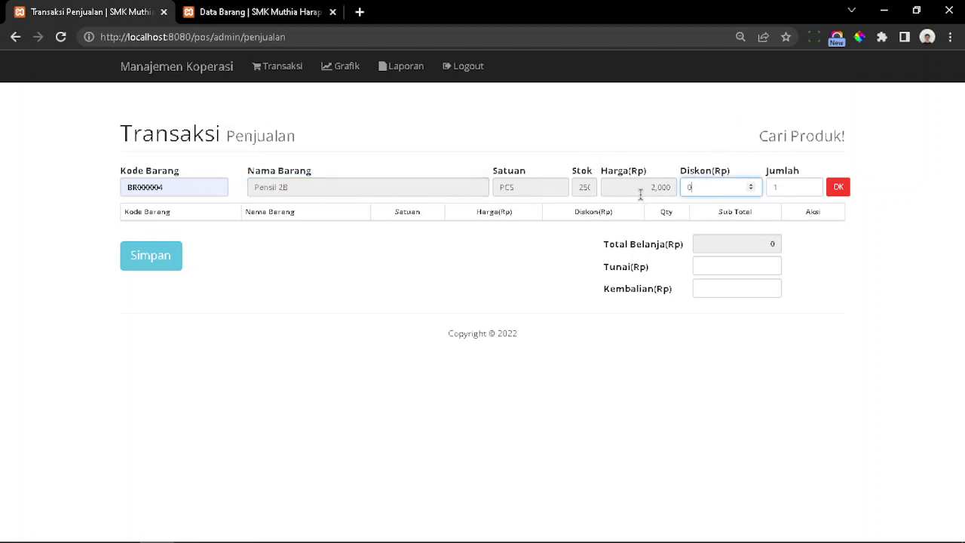
pyautogui.click(795, 190)
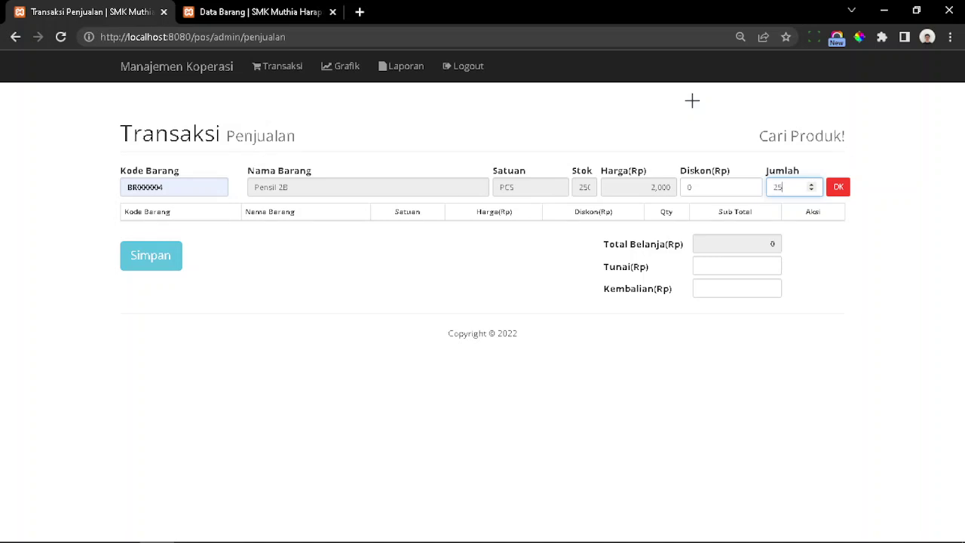
pyautogui.click(838, 188)
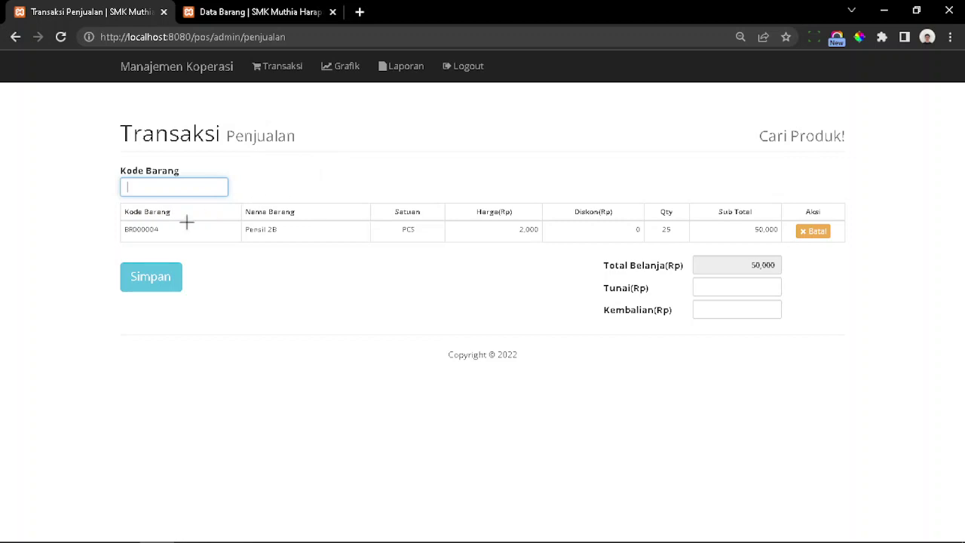
pyautogui.moveTo(211, 224); pyautogui.dragTo(682, 214)
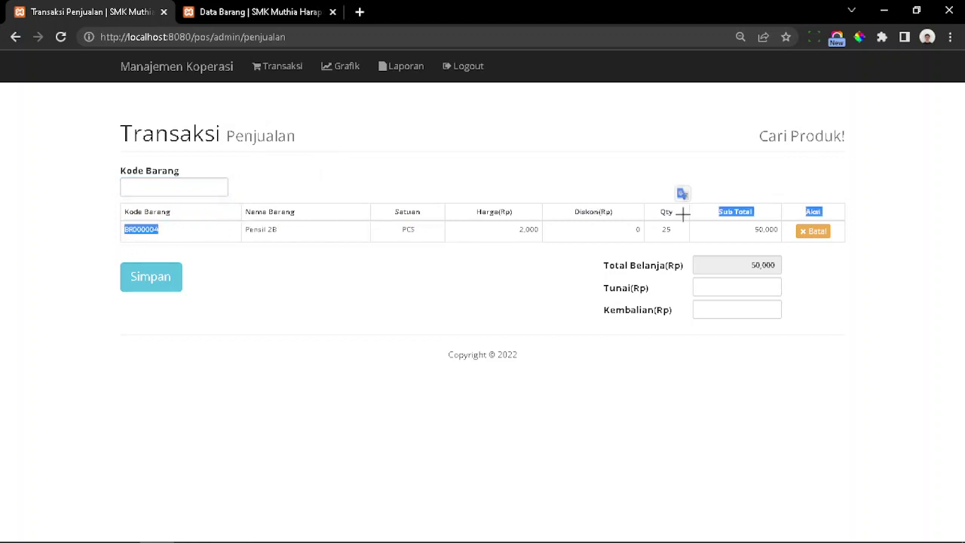
pyautogui.click(654, 178)
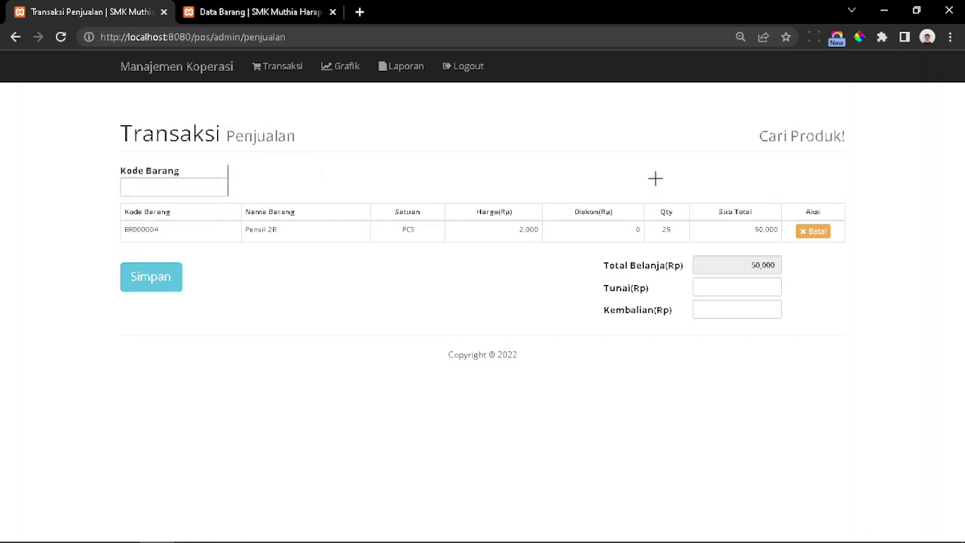
# Add item BR000005 (Whiteboard) to the sale with a quantity of 2
pyautogui.click(193, 185)
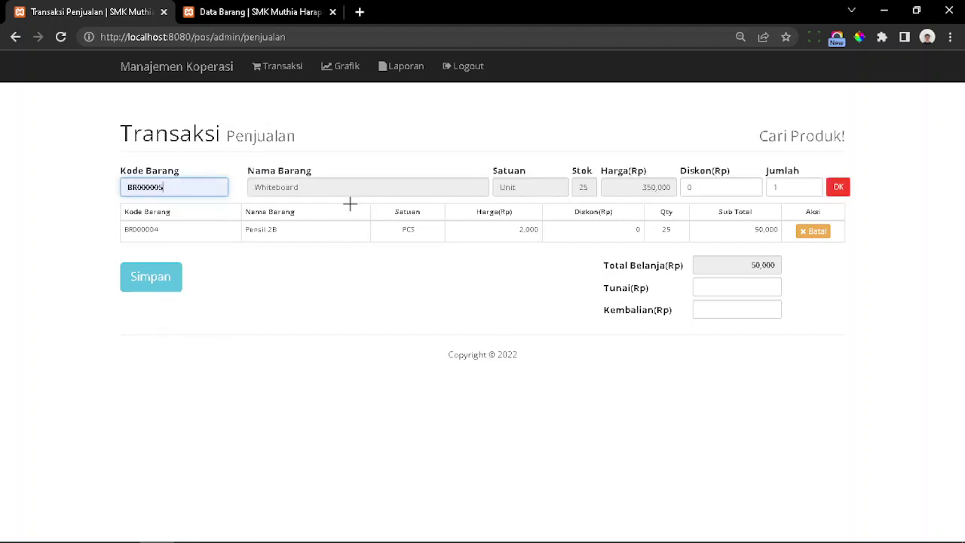
pyautogui.click(336, 189)
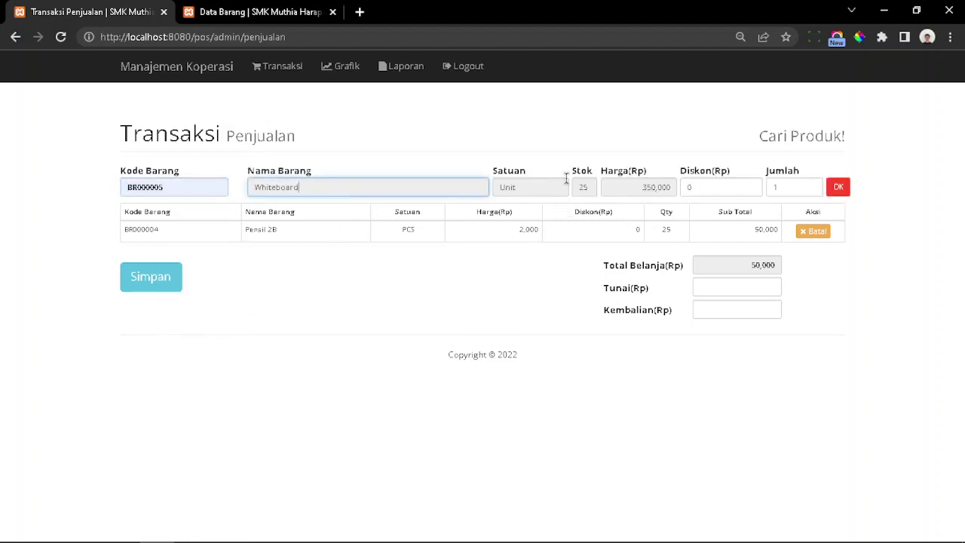
pyautogui.click(586, 187)
pyautogui.click(793, 192)
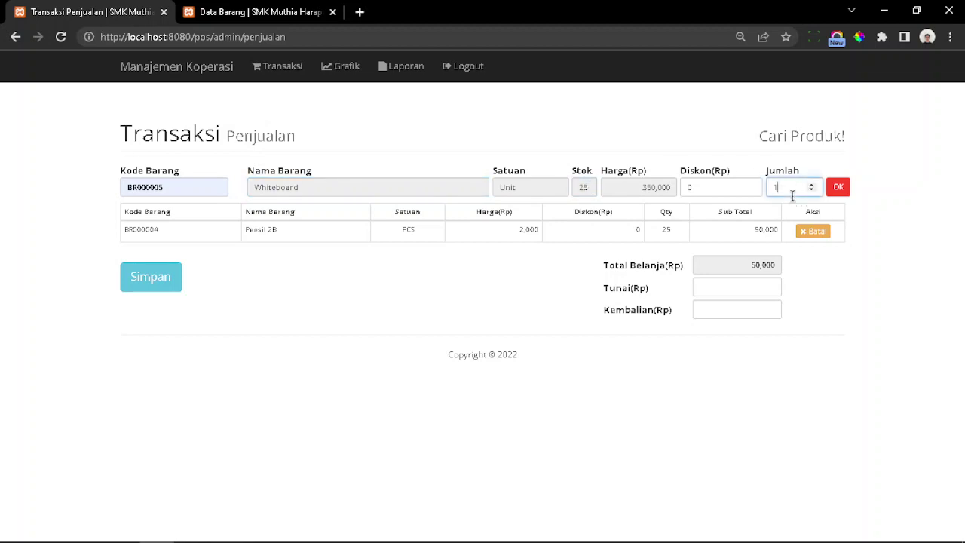
pyautogui.press('BackSpace')
pyautogui.write('2')
pyautogui.click(836, 188)
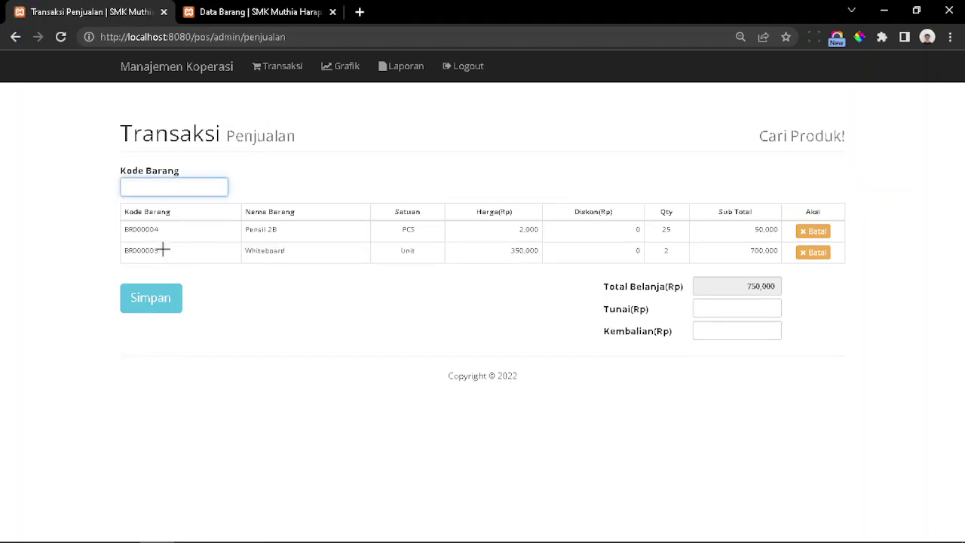
# Enter a cash payment (Tunai) of 1,000,000 for the Pensil 2B and Whiteboard sale and save the transaction
pyautogui.moveTo(140, 251); pyautogui.dragTo(830, 278)
pyautogui.click(830, 278)
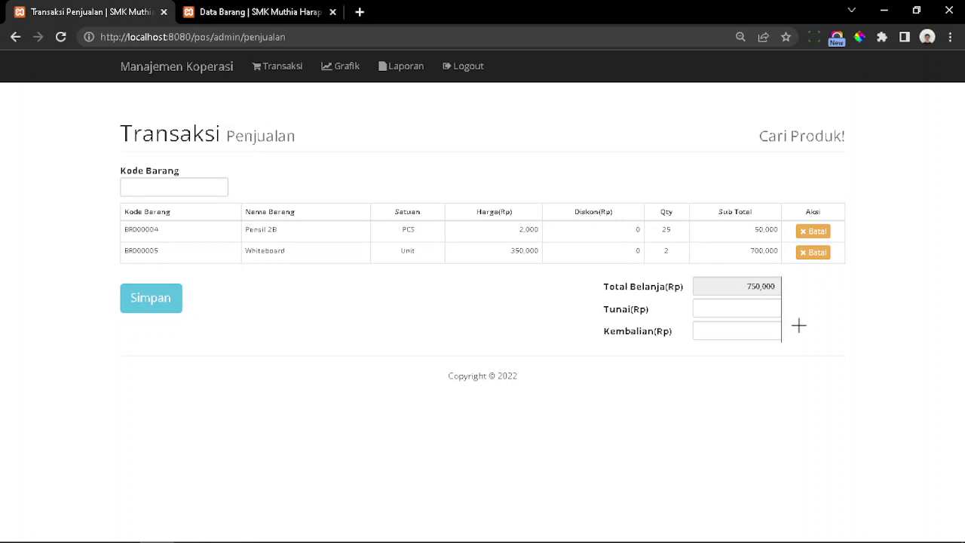
pyautogui.click(746, 308)
pyautogui.write('0')
pyautogui.click(754, 302)
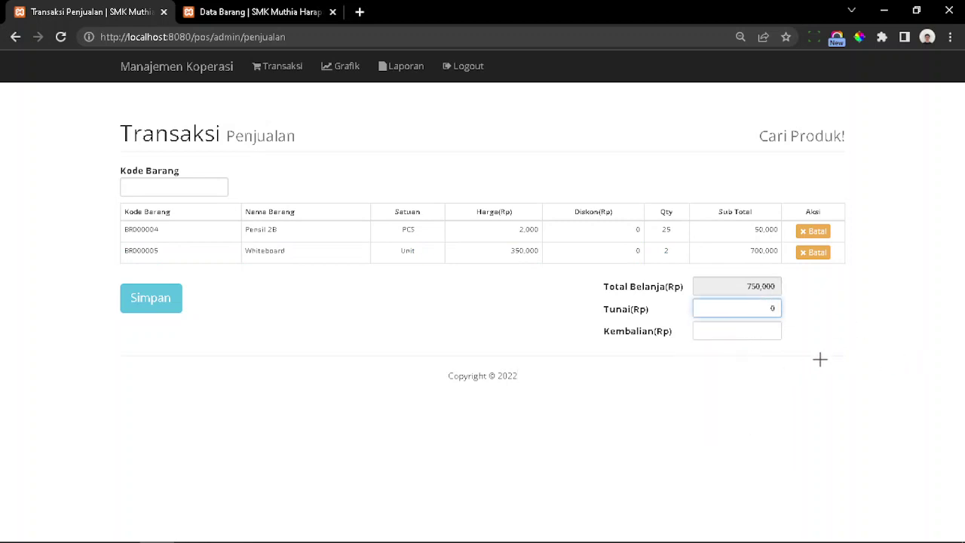
pyautogui.write('250000')
pyautogui.click(817, 361)
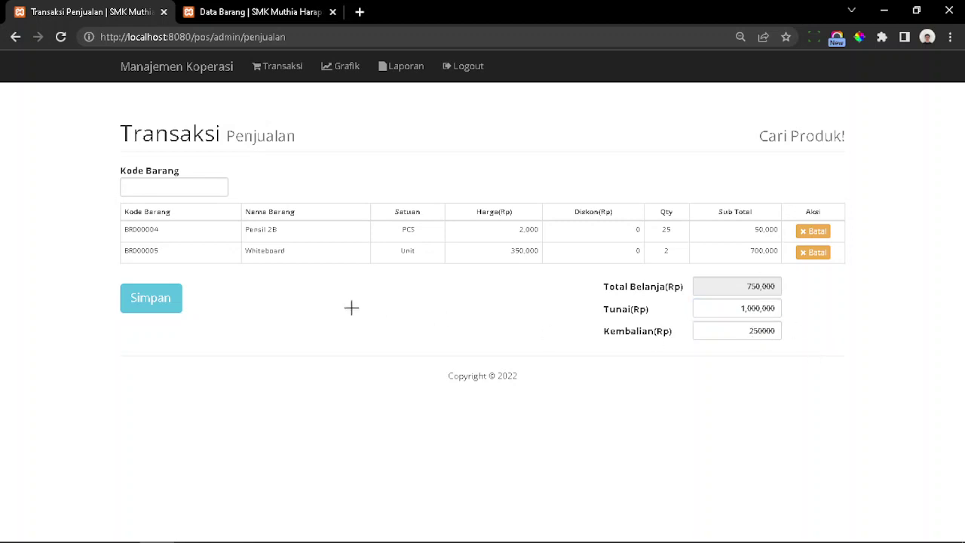
pyautogui.click(137, 303)
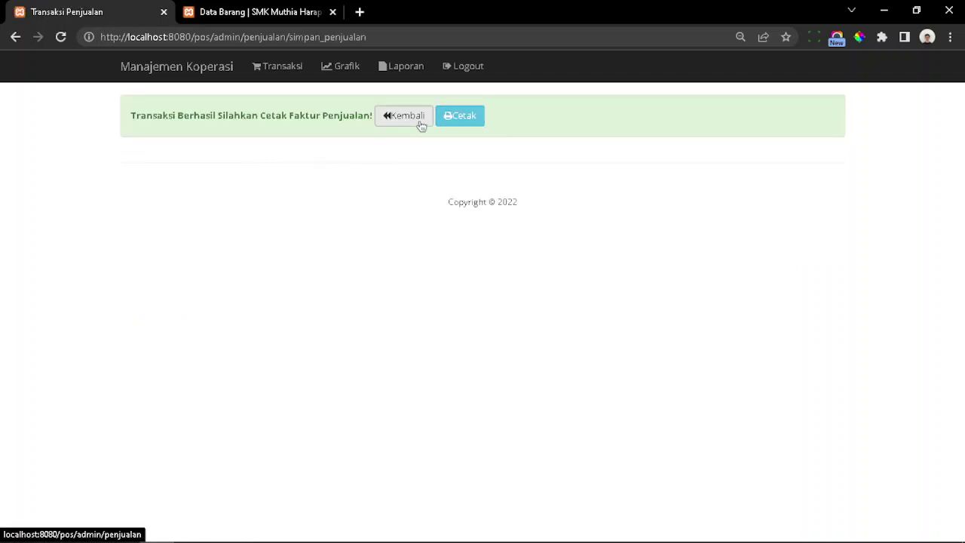
# Leave the saved sale's confirmation page and open the Pembelian purchase page through the home page
pyautogui.click(395, 123)
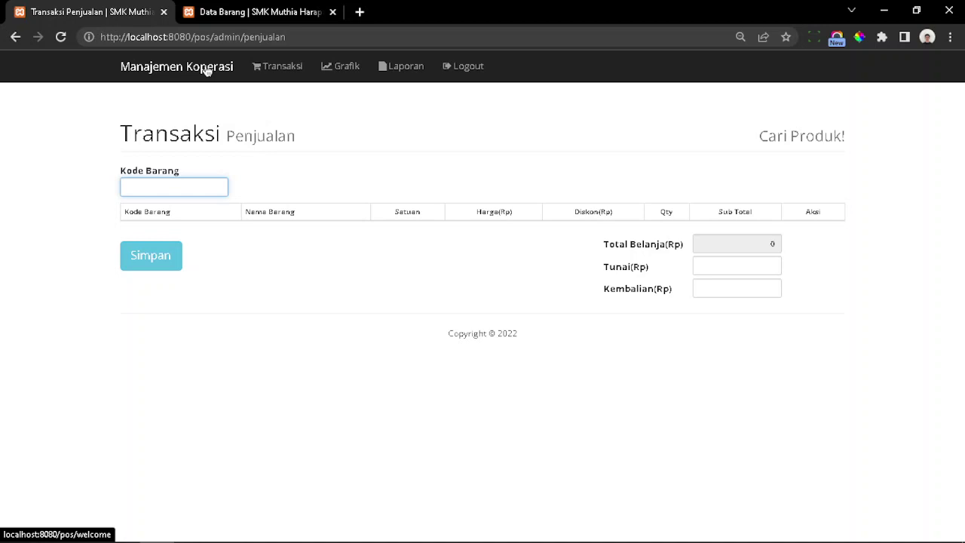
pyautogui.click(207, 71)
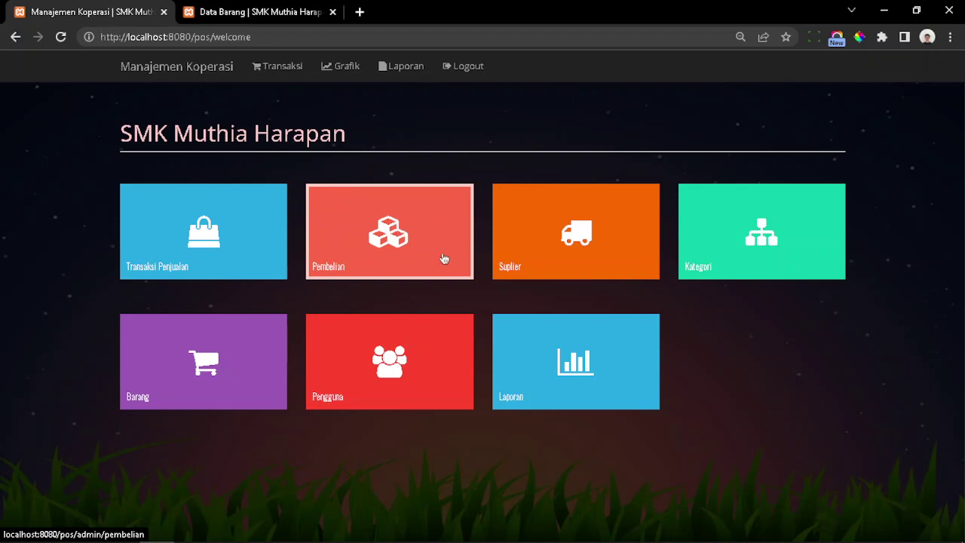
pyautogui.click(362, 238)
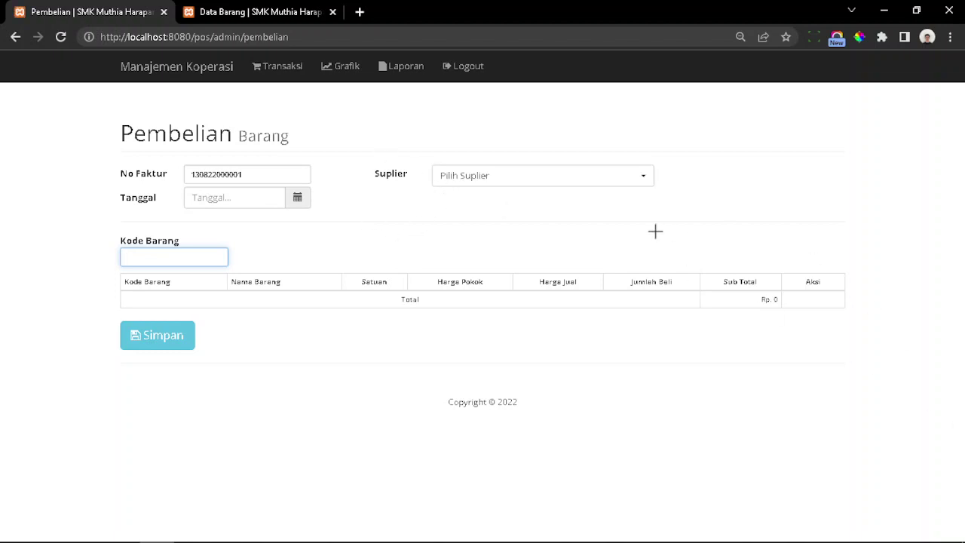
pyautogui.click(513, 184)
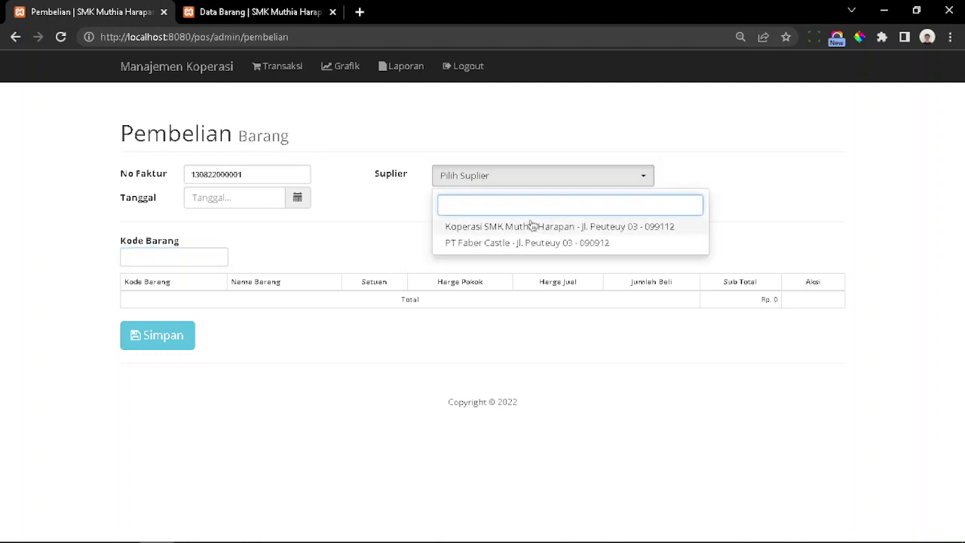
pyautogui.click(343, 114)
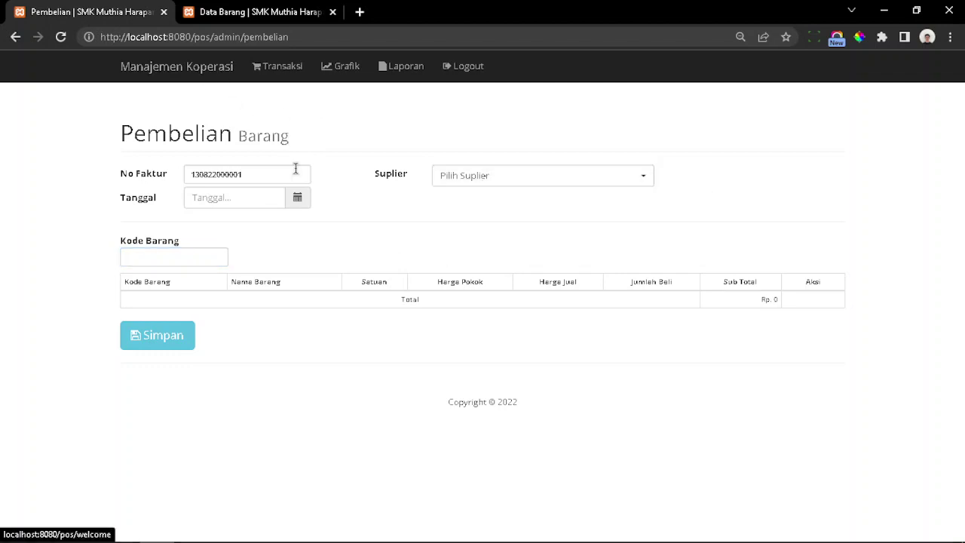
pyautogui.click(573, 175)
# Replace the purchase's invoice number, set its date to 2022-08-13 and choose PT Faber Castle as the supplier
pyautogui.click(264, 173)
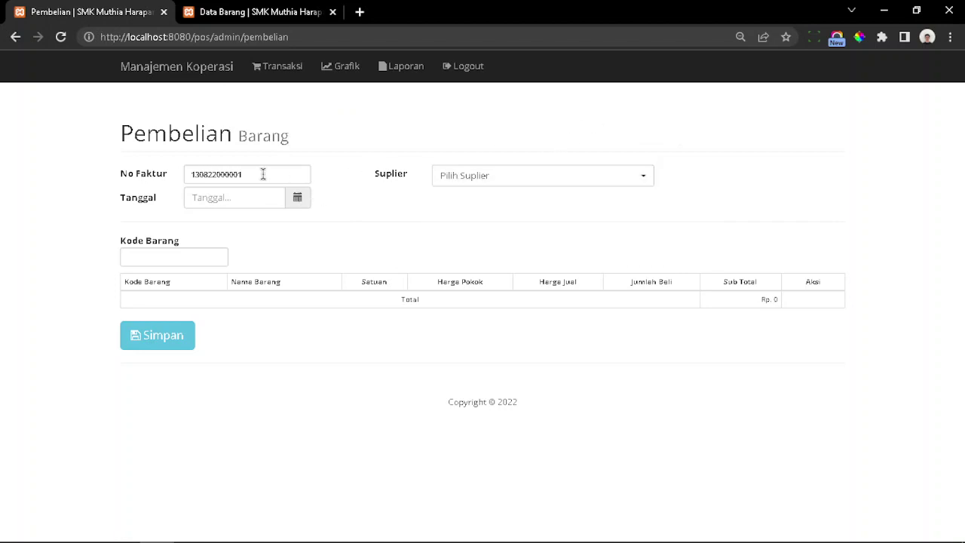
pyautogui.doubleClick(280, 172)
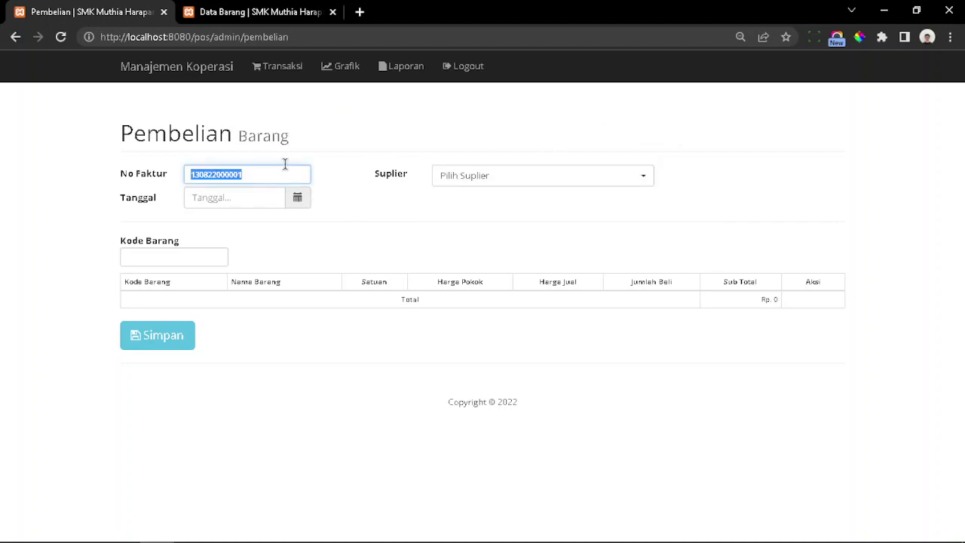
pyautogui.write('20022')
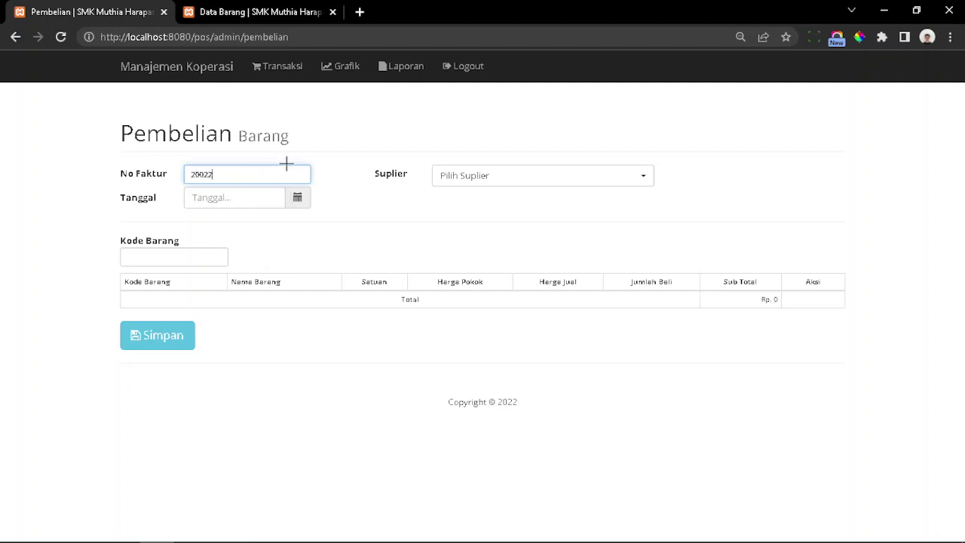
pyautogui.click(298, 195)
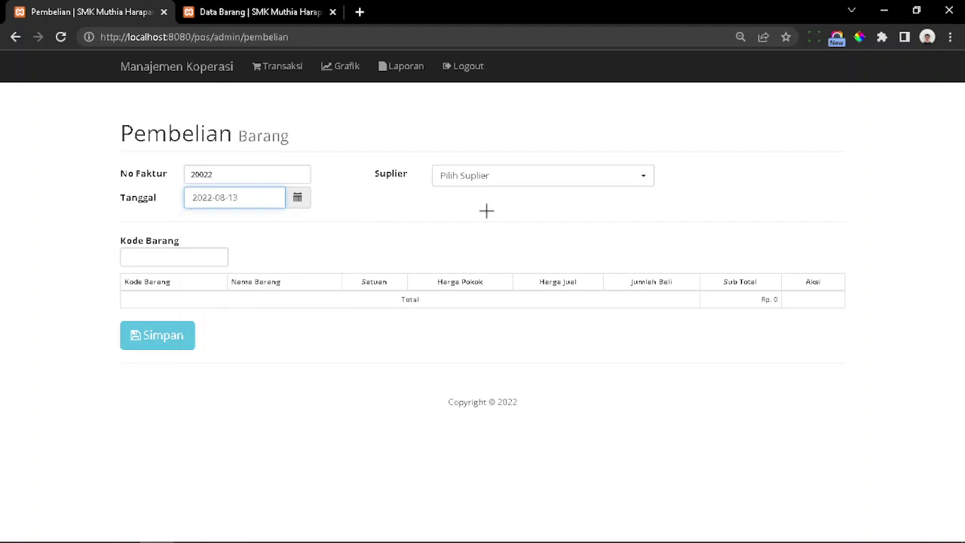
pyautogui.click(339, 280)
pyautogui.click(533, 187)
pyautogui.click(528, 245)
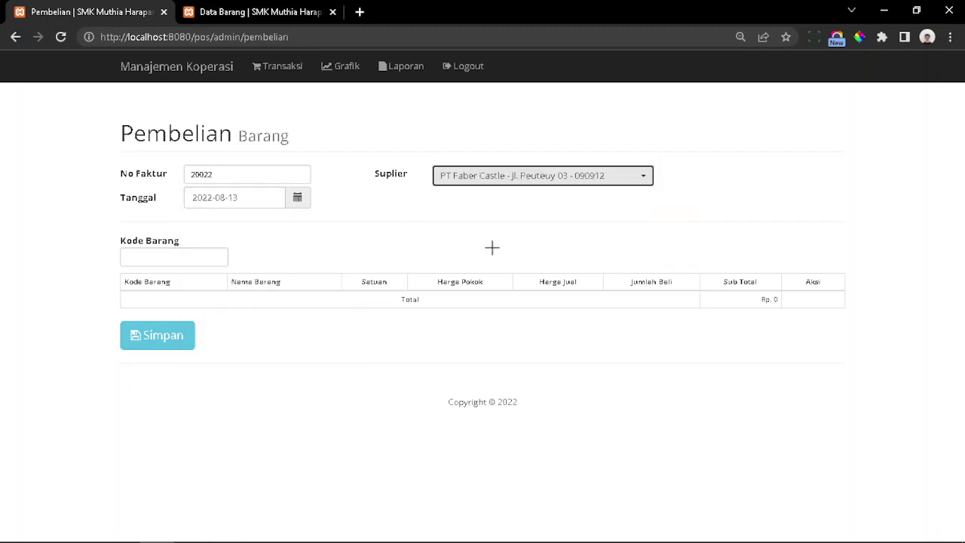
# Add item BR000003 (Meja Belajar) to the purchase with a quantity of 100
pyautogui.click(204, 256)
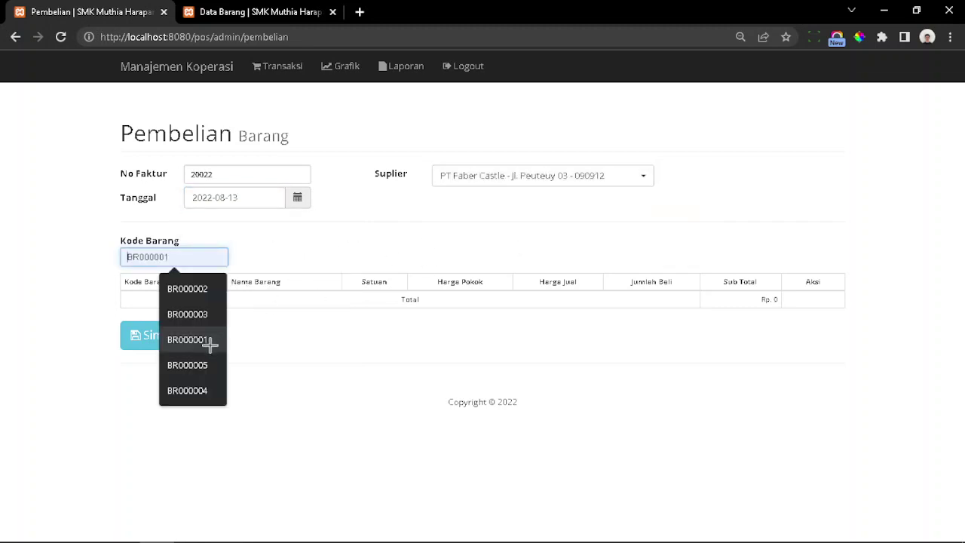
pyautogui.click(222, 314)
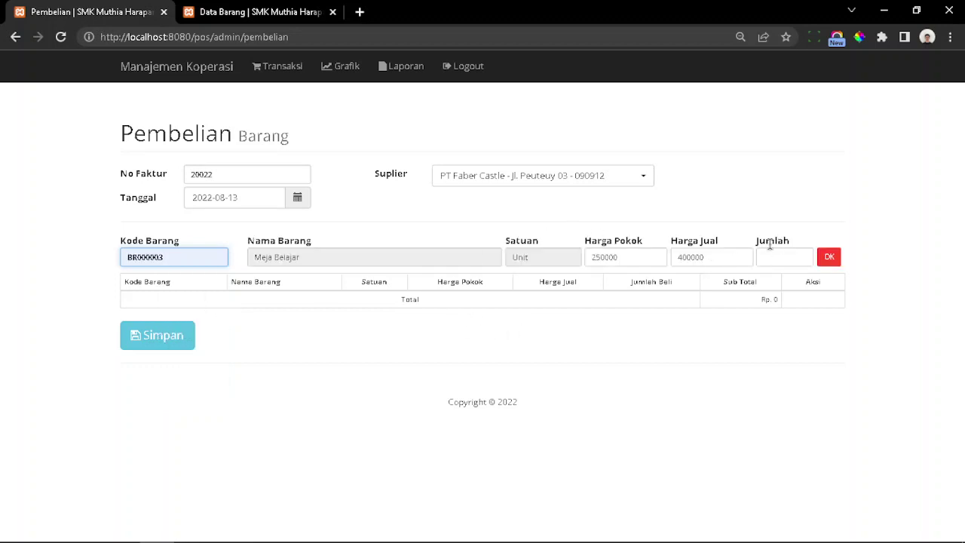
pyautogui.click(767, 254)
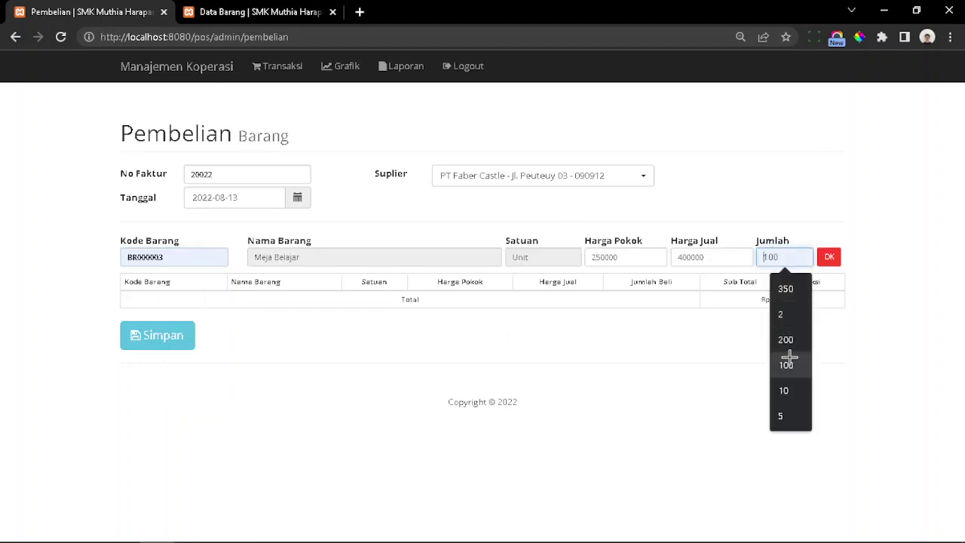
pyautogui.click(788, 357)
pyautogui.click(829, 257)
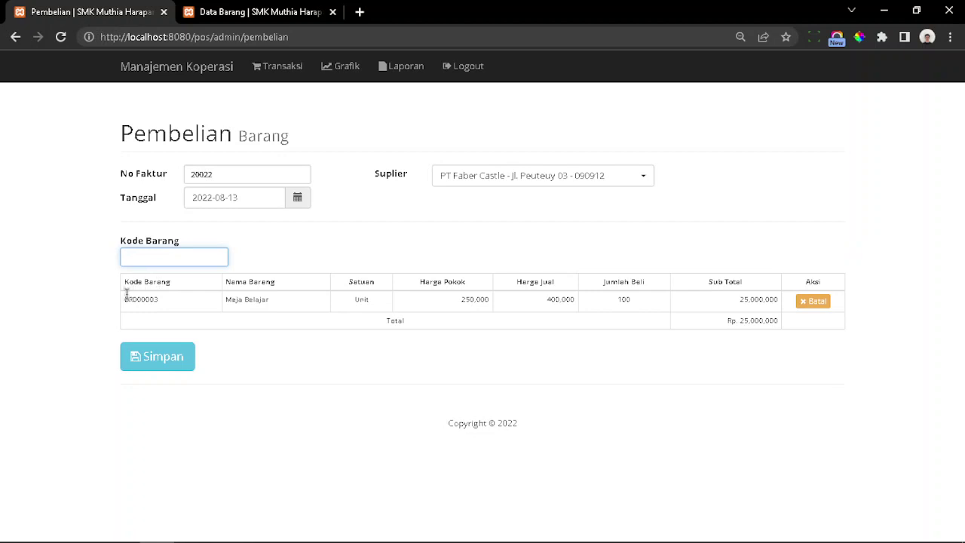
# Review the Meja Belajar line in the purchase and save the purchase
pyautogui.moveTo(127, 294); pyautogui.dragTo(739, 282)
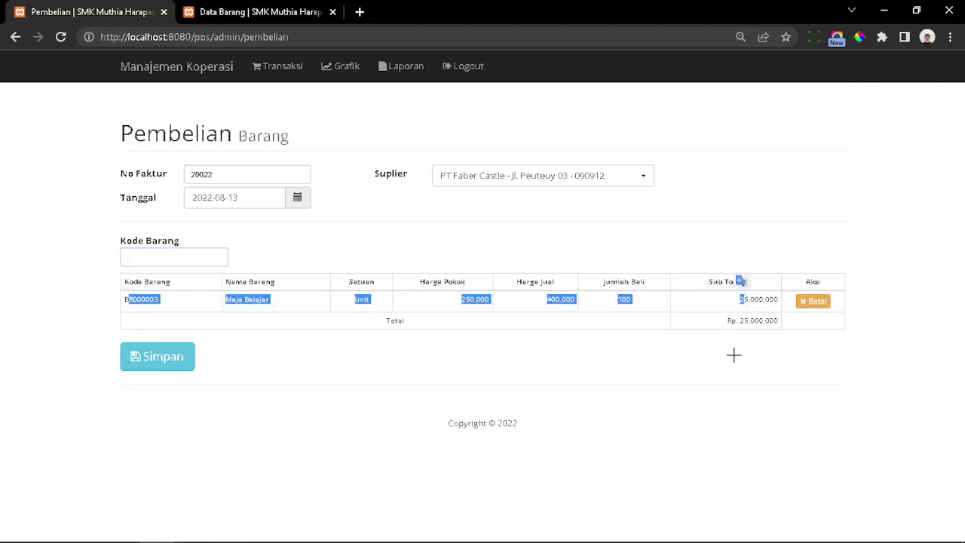
pyautogui.click(612, 325)
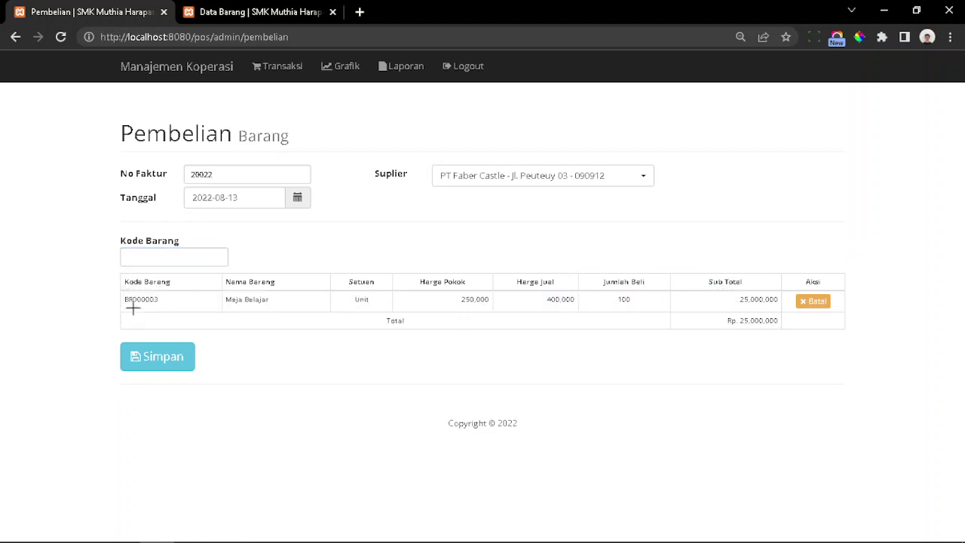
pyautogui.moveTo(140, 299); pyautogui.dragTo(617, 293)
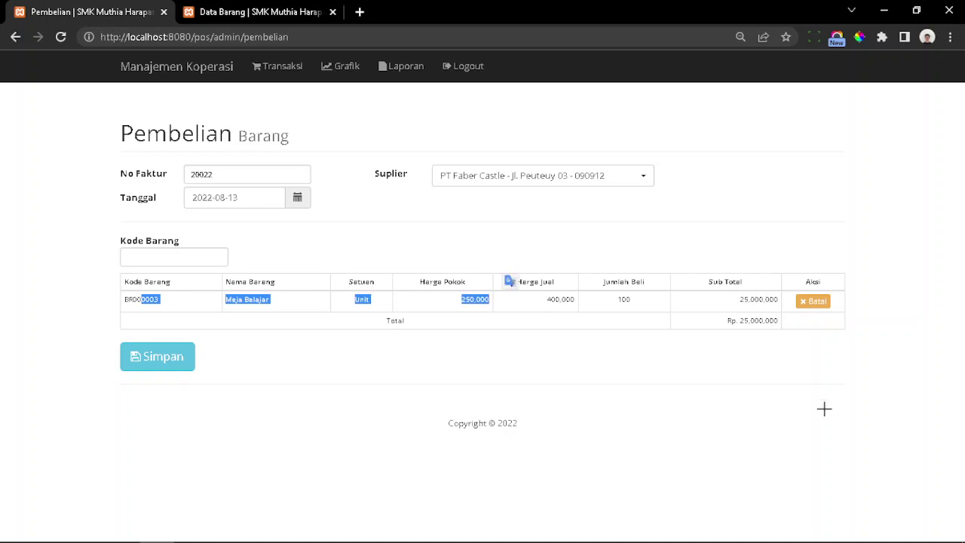
pyautogui.click(638, 413)
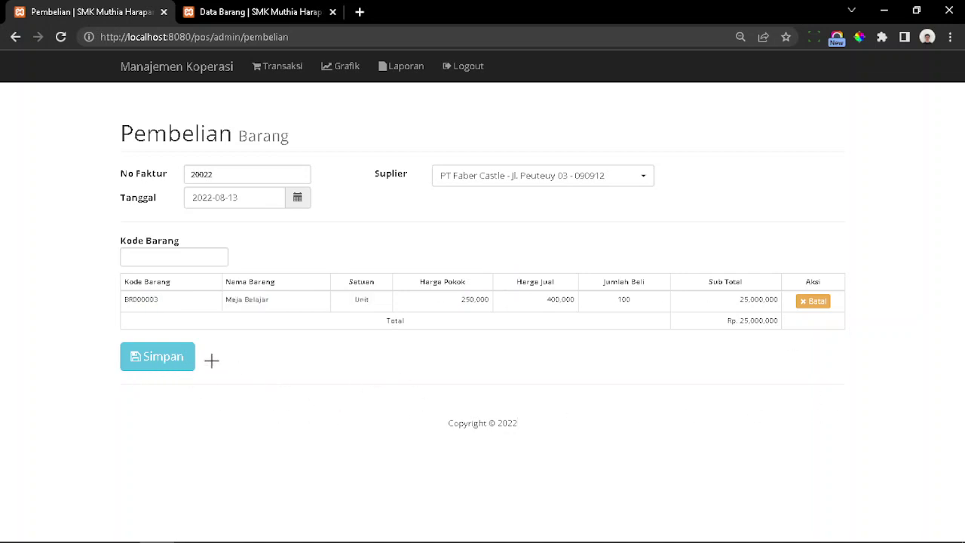
pyautogui.click(179, 351)
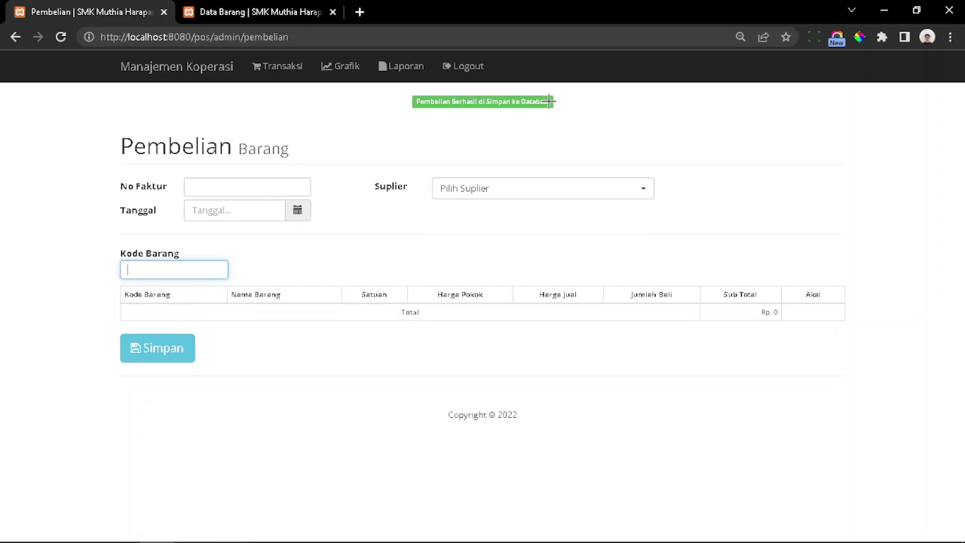
# Open the Suplier page and add a supplier named Contoh Suplier with its street address and phone number
pyautogui.click(199, 66)
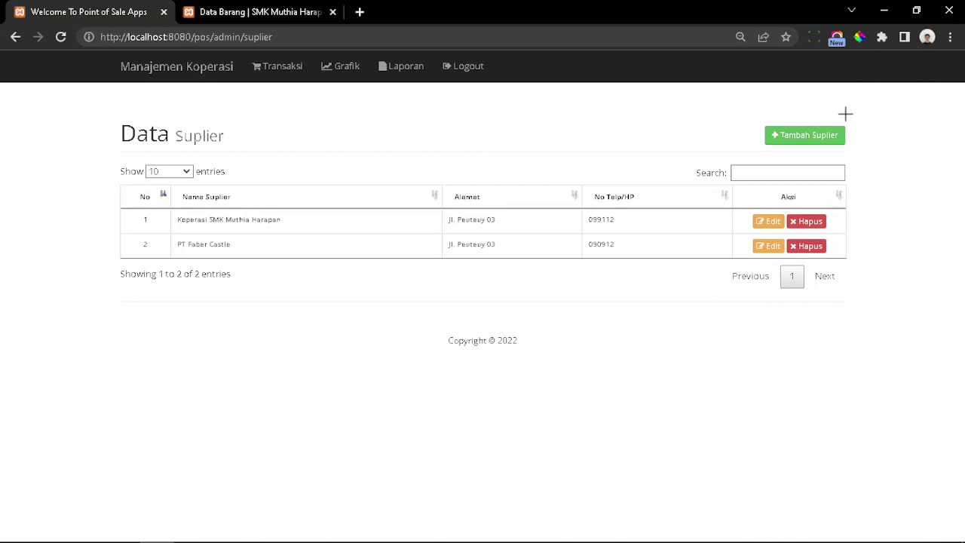
pyautogui.click(784, 135)
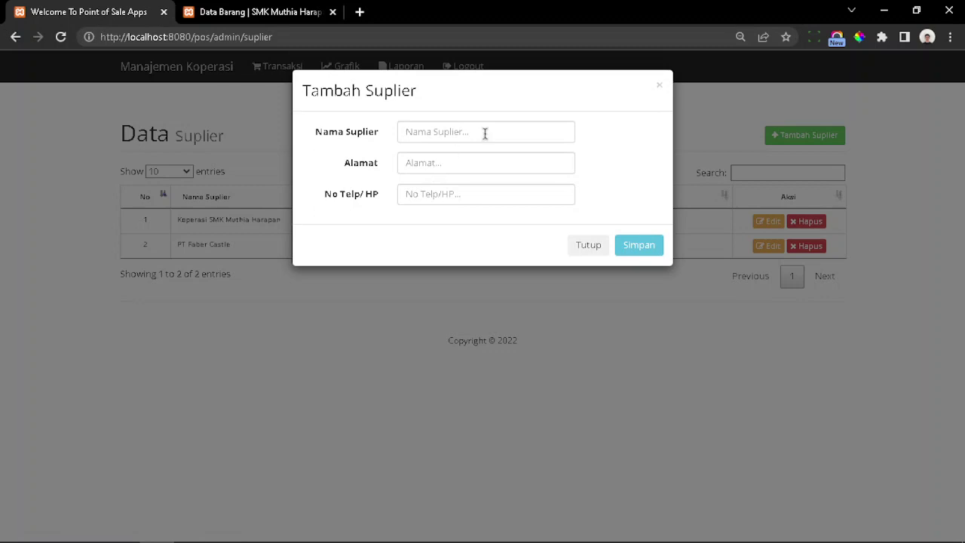
pyautogui.click(485, 133)
pyautogui.write('Contoh Suplier')
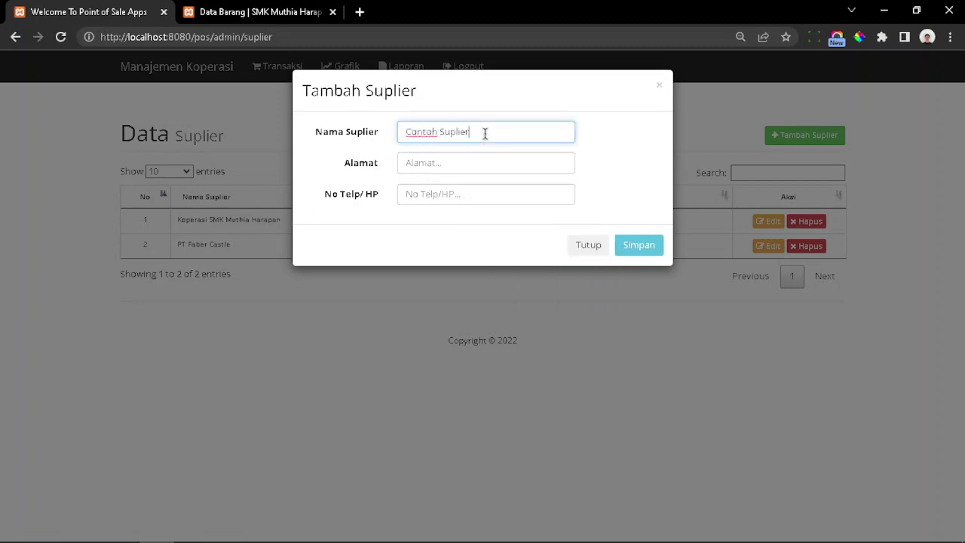
pyautogui.press('Tab')
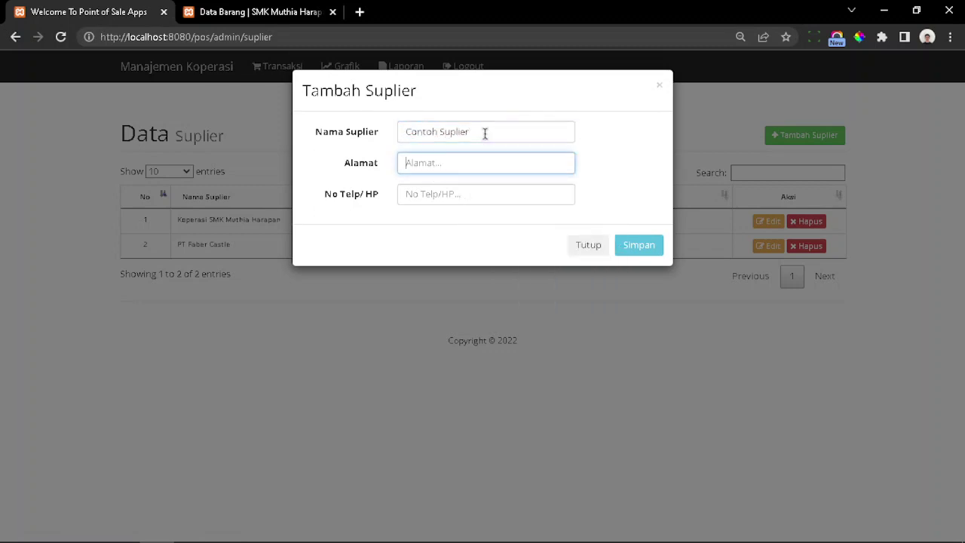
pyautogui.write('Jl')
pyautogui.press('Tab')
pyautogui.write('0')
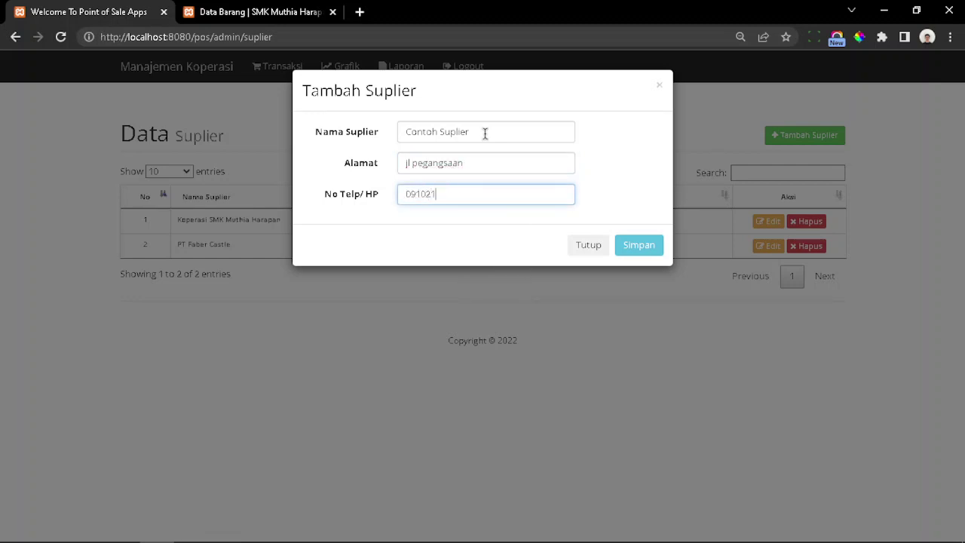
pyautogui.write('91021')
pyautogui.press('Tab')
pyautogui.press('Return')
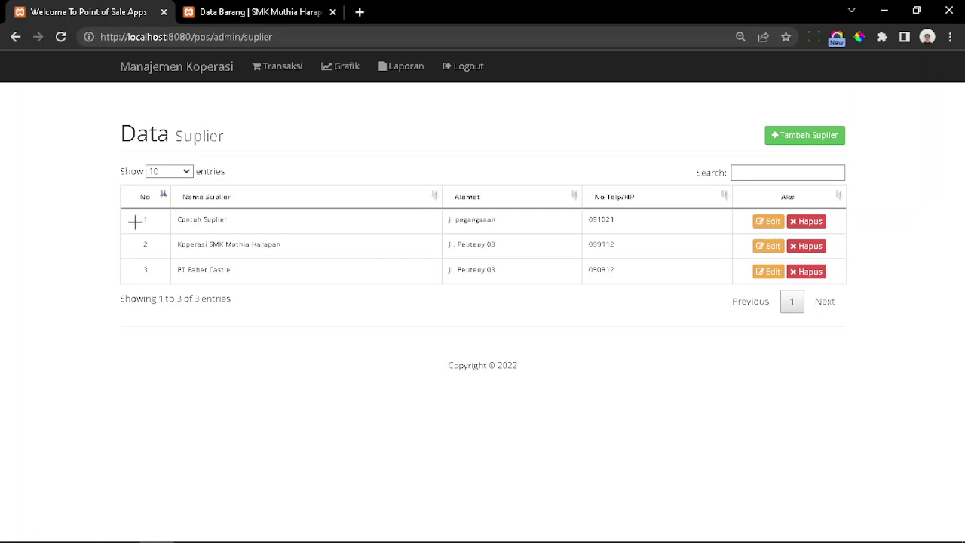
pyautogui.moveTo(135, 221); pyautogui.dragTo(575, 219)
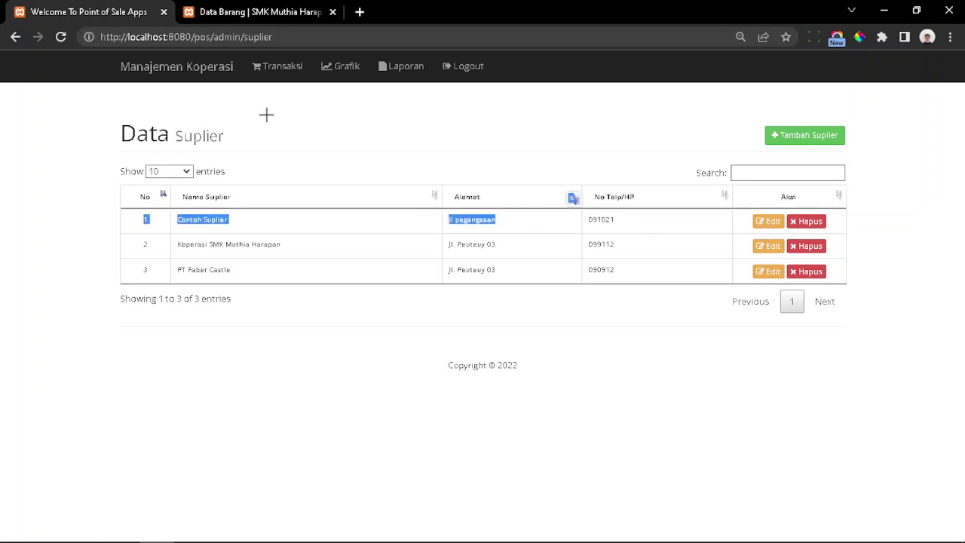
# Return to the Pembelian page and check the available supplier choices for the newly added supplier
pyautogui.click(192, 66)
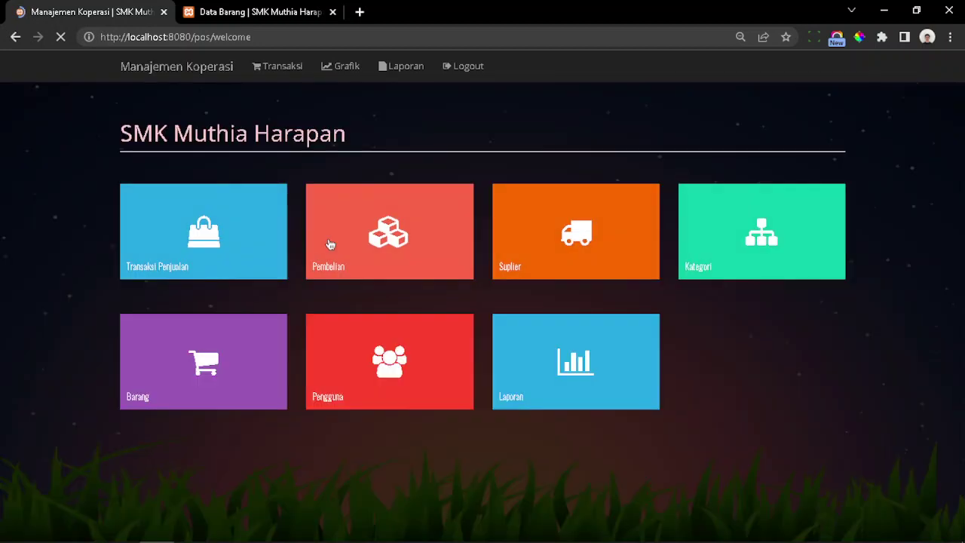
pyautogui.click(399, 233)
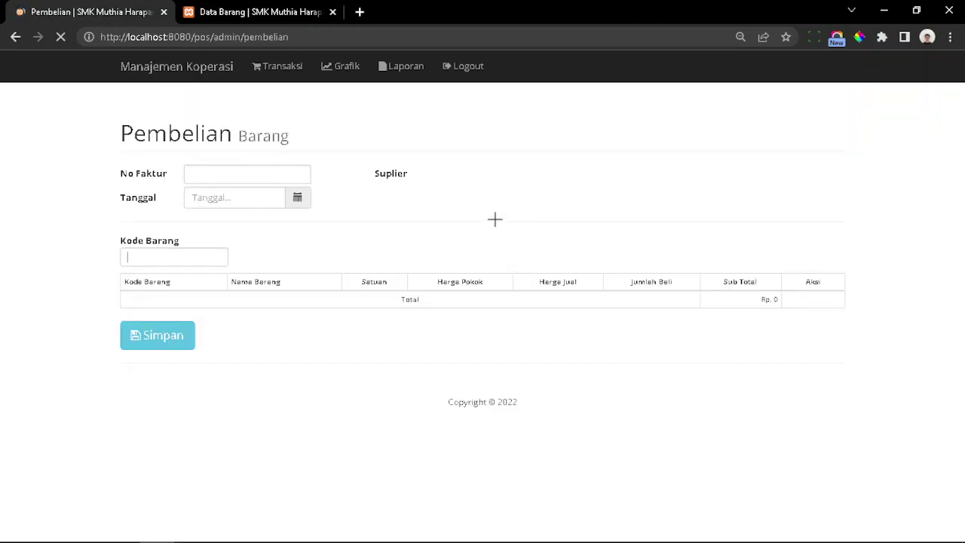
pyautogui.click(510, 175)
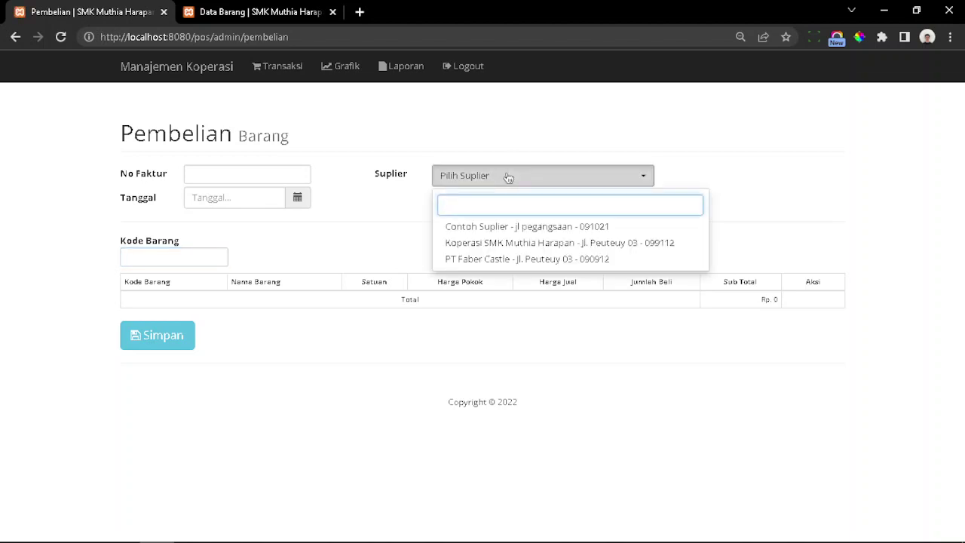
# Go back to the home page and open the Kategori page of item categories
pyautogui.click(150, 67)
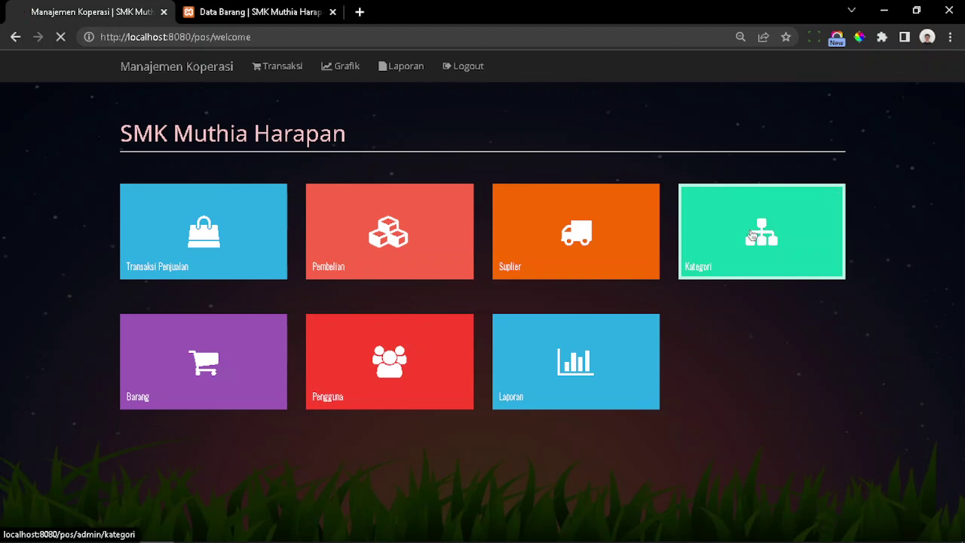
pyautogui.click(752, 237)
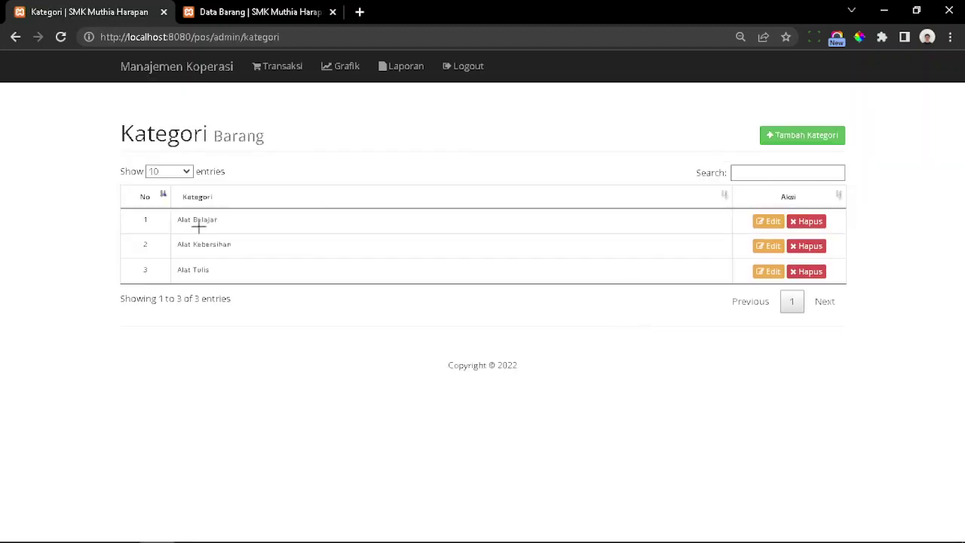
# Review the listed item categories, then return to the home page and open the Barang page
pyautogui.moveTo(198, 224); pyautogui.dragTo(259, 284)
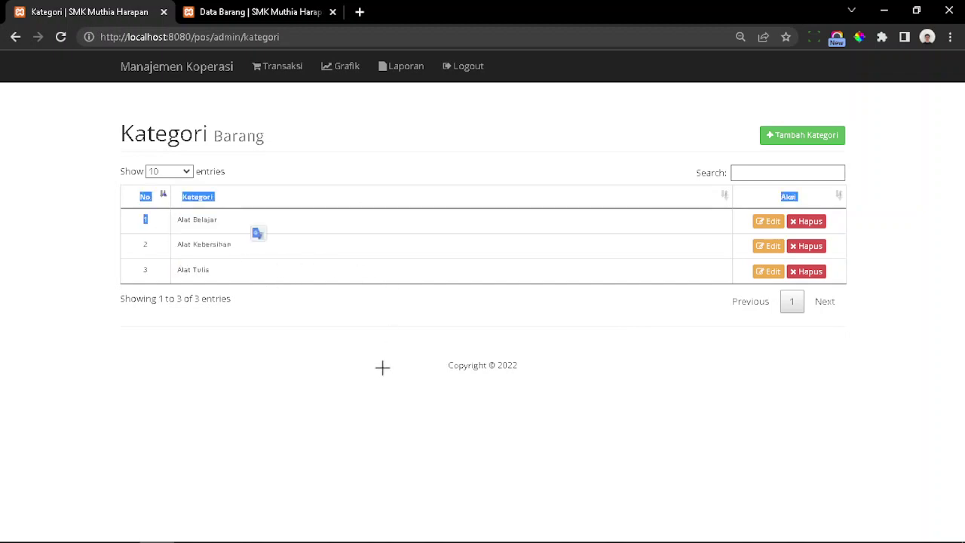
pyautogui.click(382, 367)
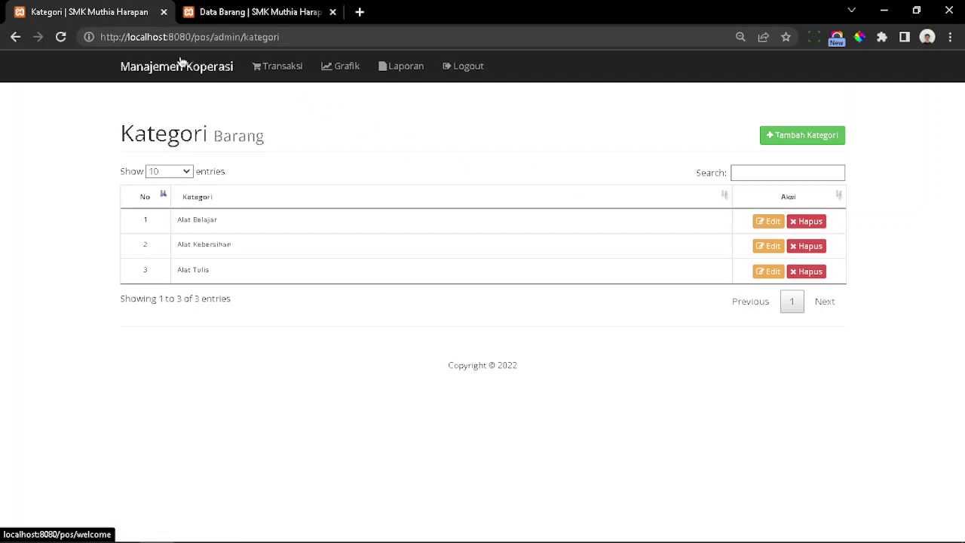
pyautogui.click(151, 71)
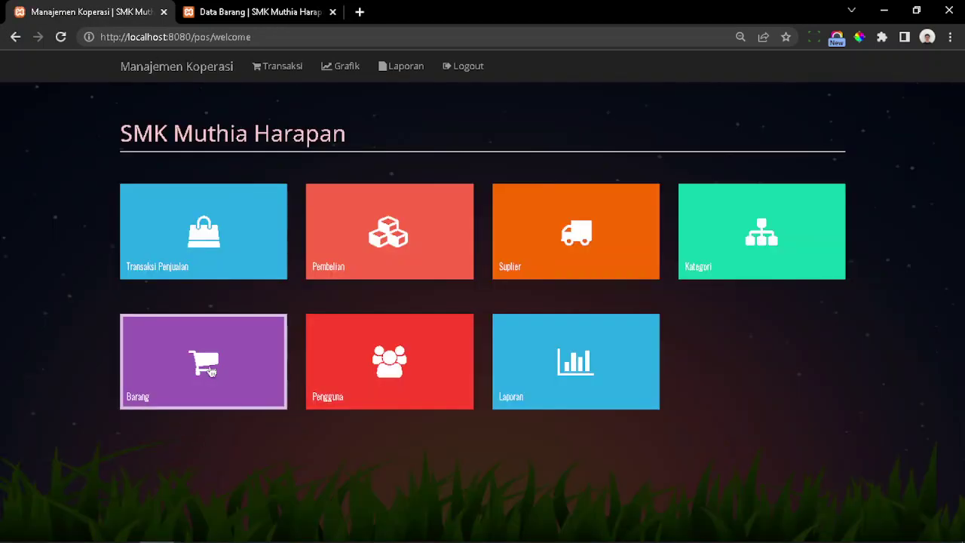
pyautogui.click(280, 371)
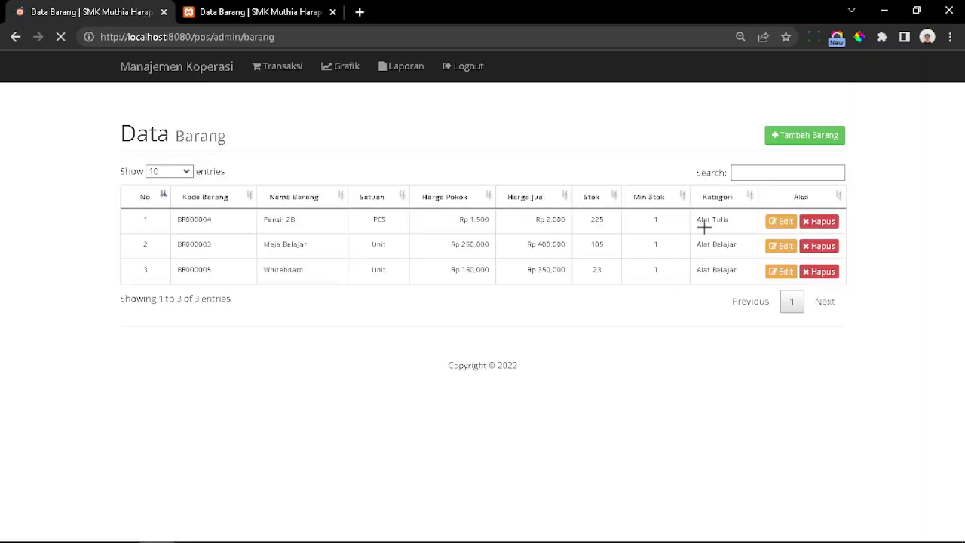
# Start a new item named Penghapus Manis with category Alat Belajar and unit PCS
pyautogui.click(792, 134)
pyautogui.click(478, 132)
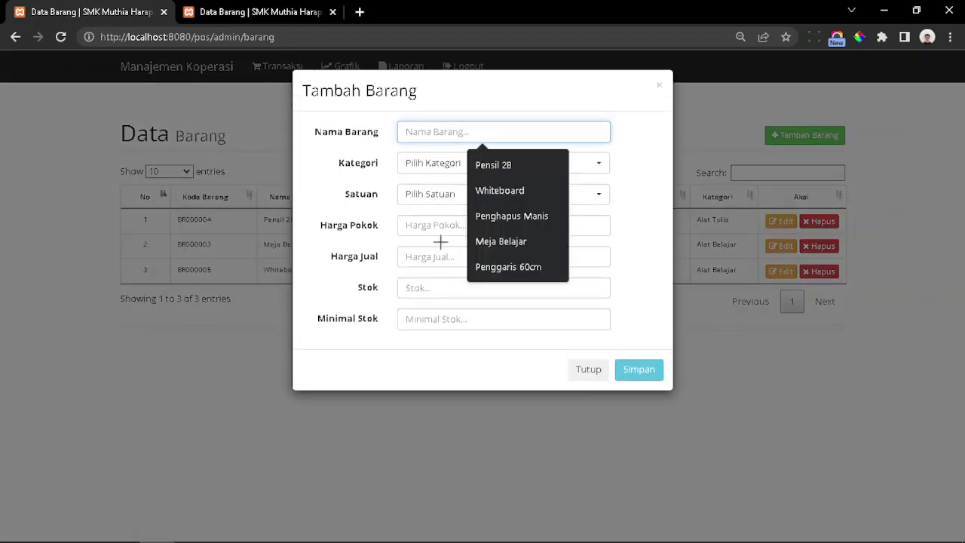
pyautogui.click(498, 216)
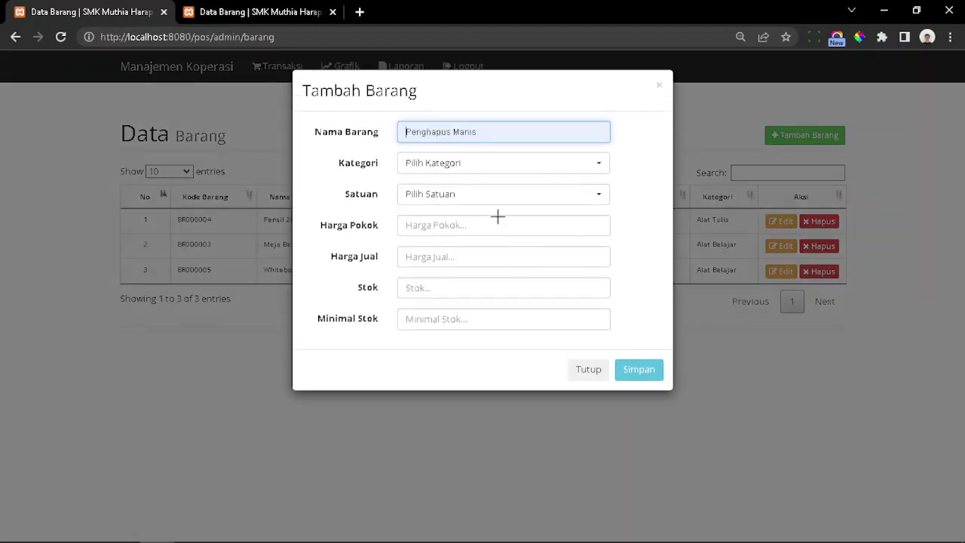
pyautogui.click(520, 168)
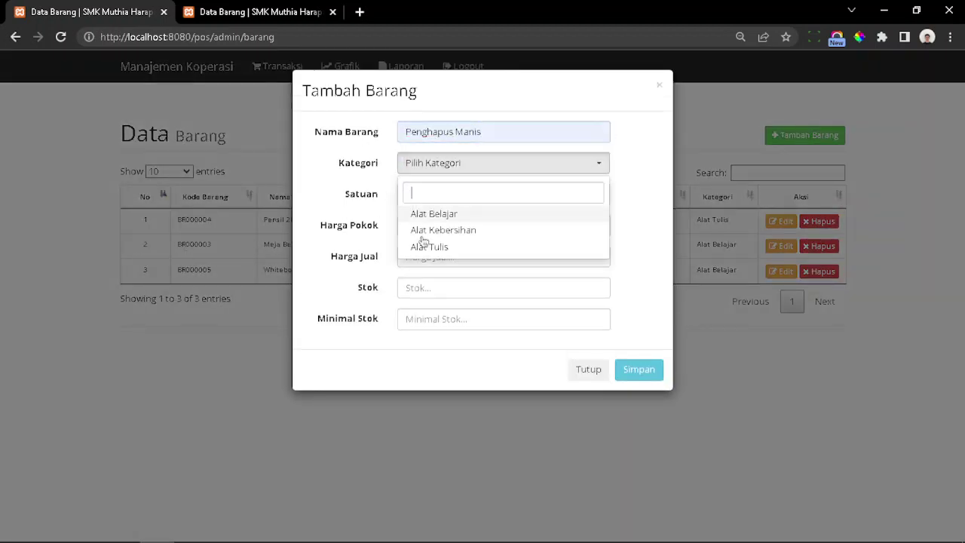
pyautogui.click(480, 219)
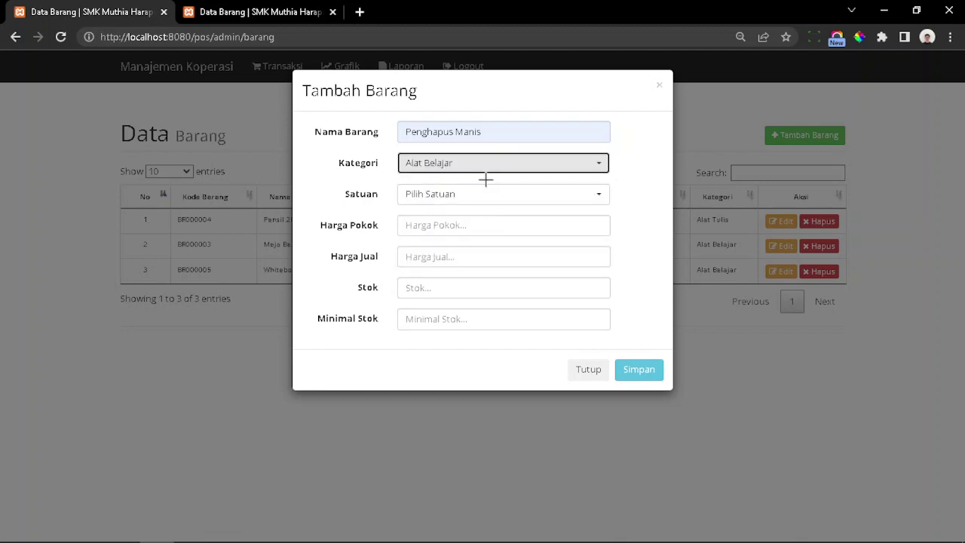
pyautogui.click(474, 197)
pyautogui.scroll(-5, 460, 372)
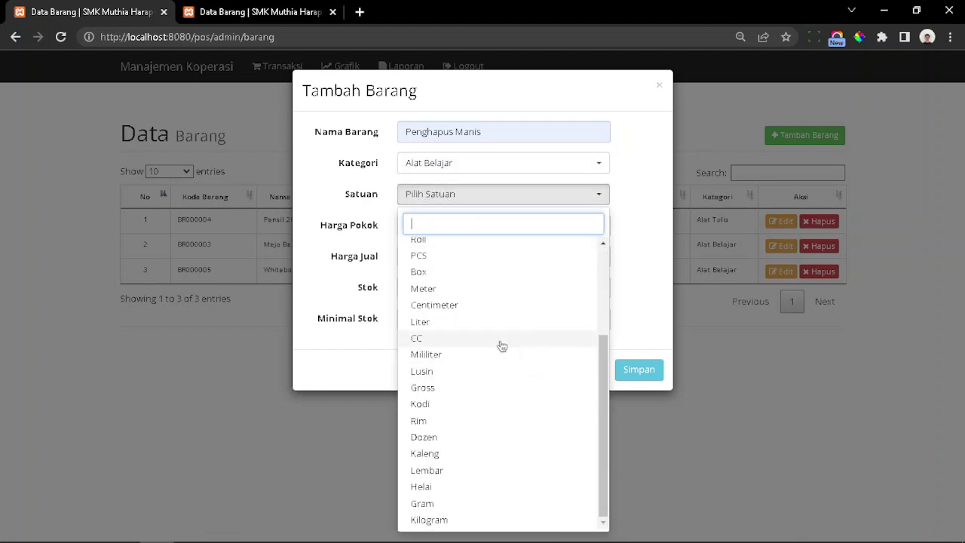
pyautogui.scroll(3, 502, 345)
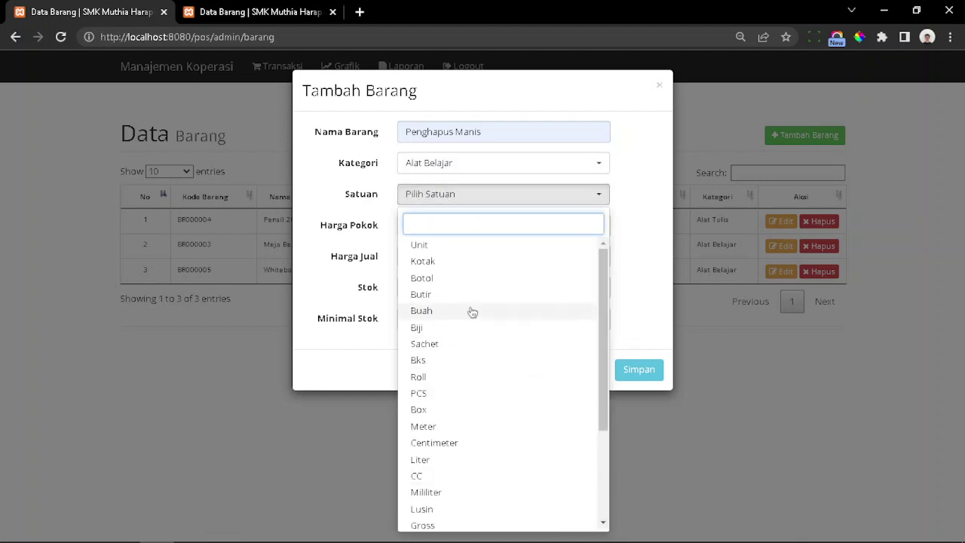
pyautogui.click(445, 393)
# Set the new item's Harga Pokok to 1,500 and its Harga Jual to 2,000
pyautogui.click(499, 219)
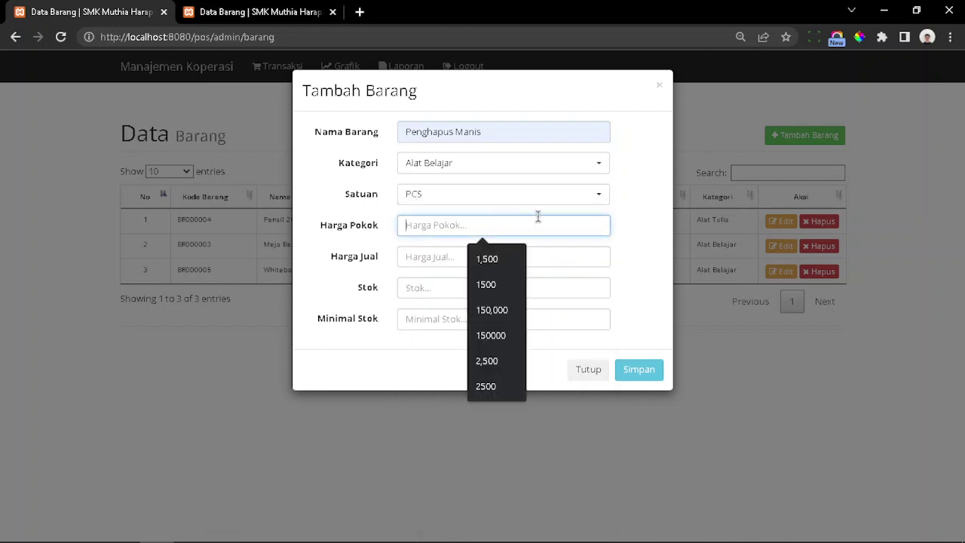
pyautogui.click(482, 258)
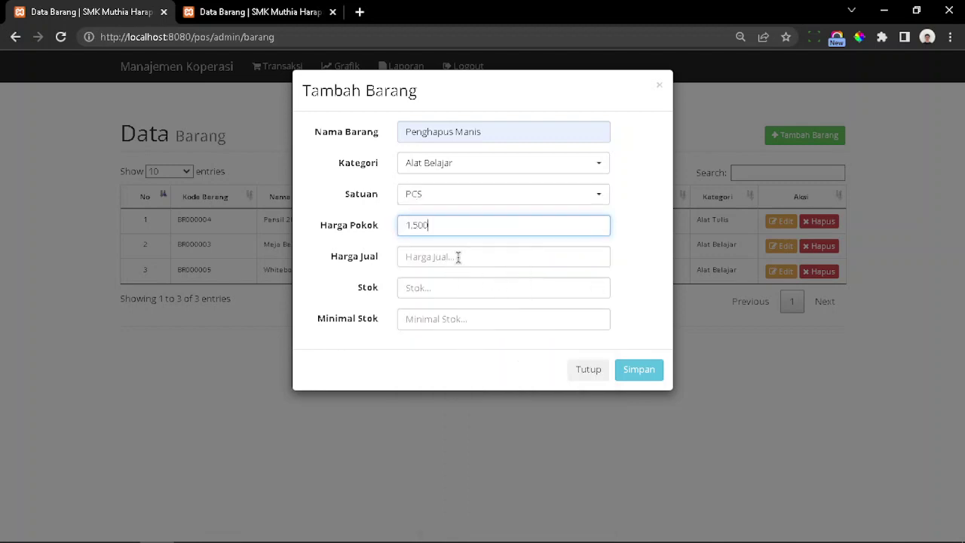
pyautogui.click(458, 257)
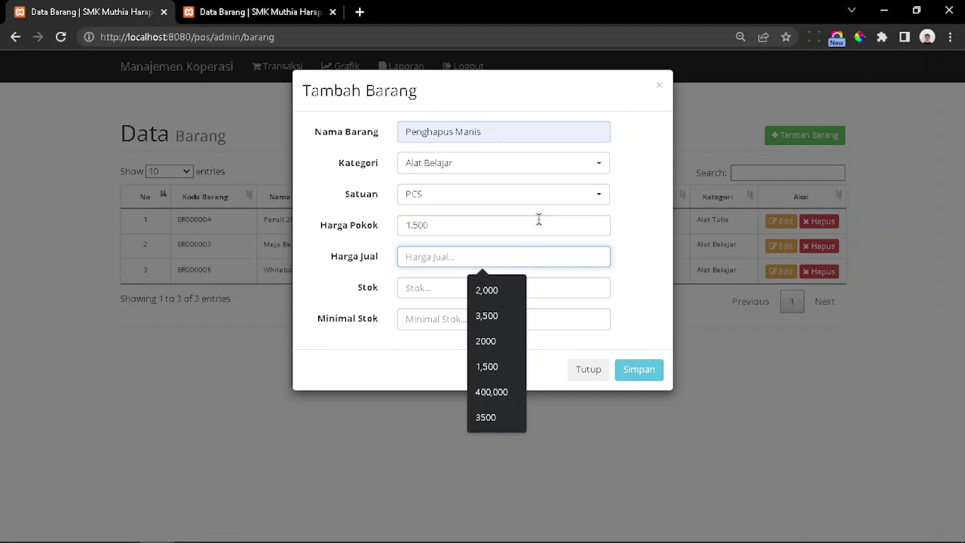
pyautogui.write('250')
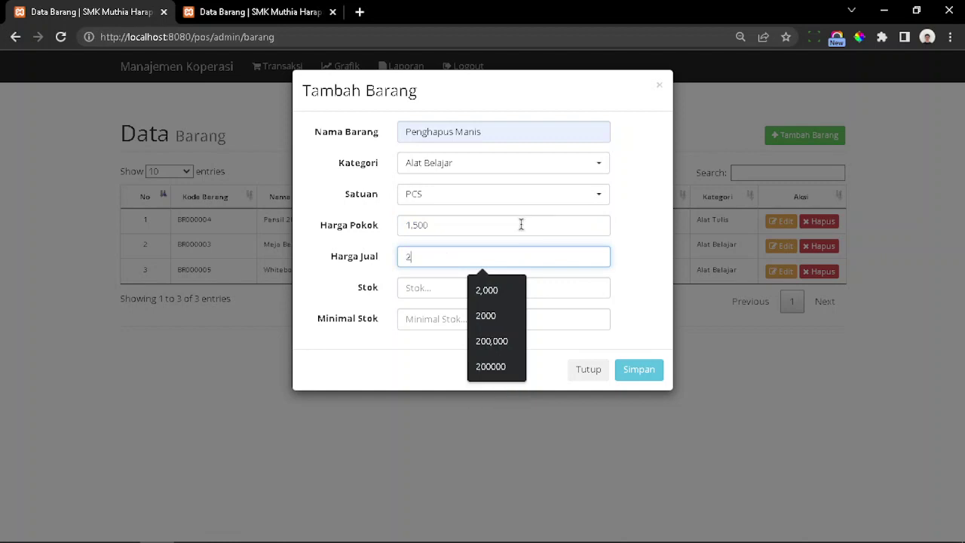
pyautogui.press('BackSpace')
pyautogui.write('000')
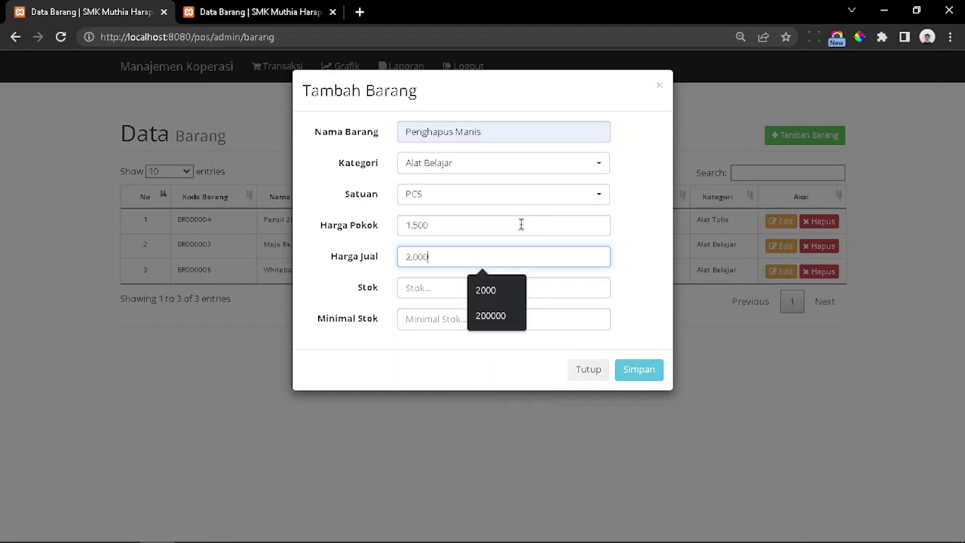
pyautogui.click(631, 181)
# Set the new item's Stok to 0 and Minimal Stok to 1, and save the item
pyautogui.click(552, 286)
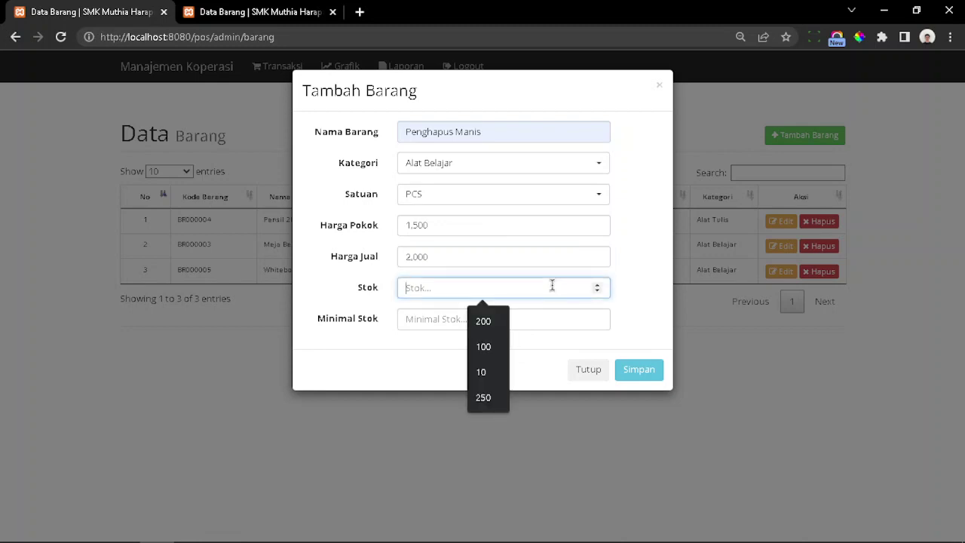
pyautogui.write('0')
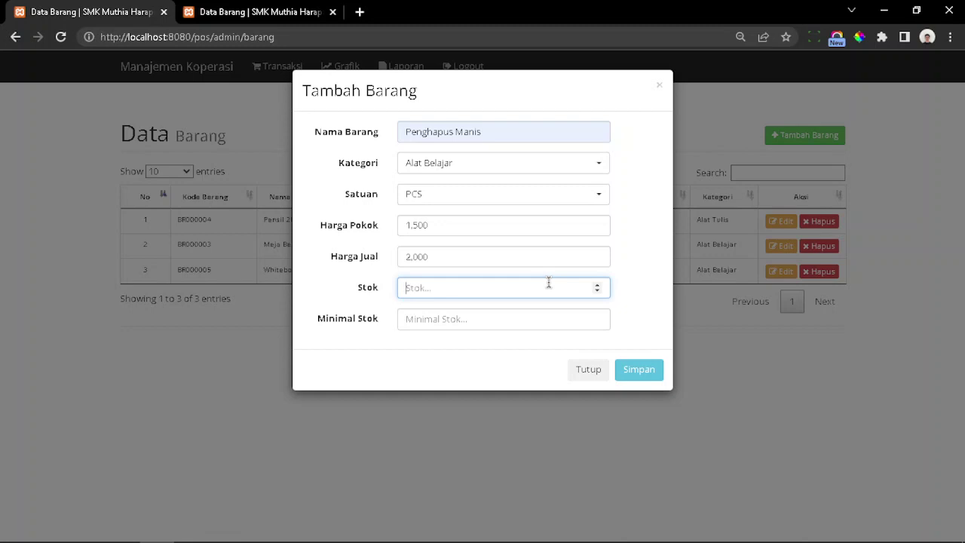
pyautogui.click(519, 321)
pyautogui.click(566, 289)
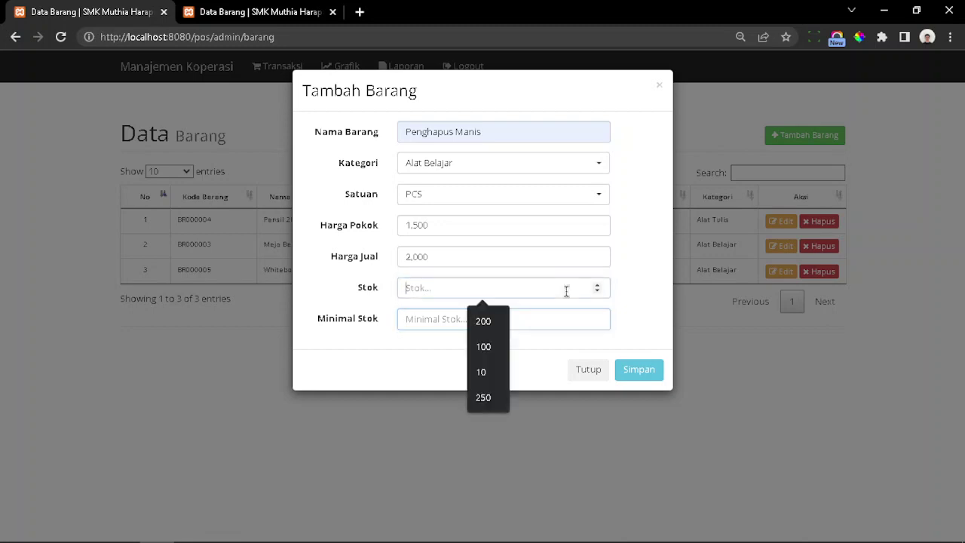
pyautogui.write('0')
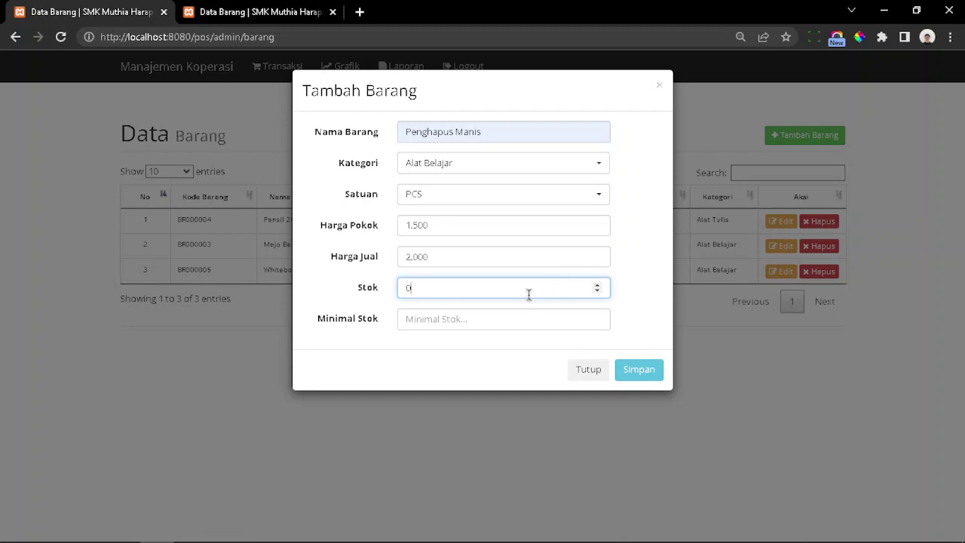
pyautogui.click(518, 323)
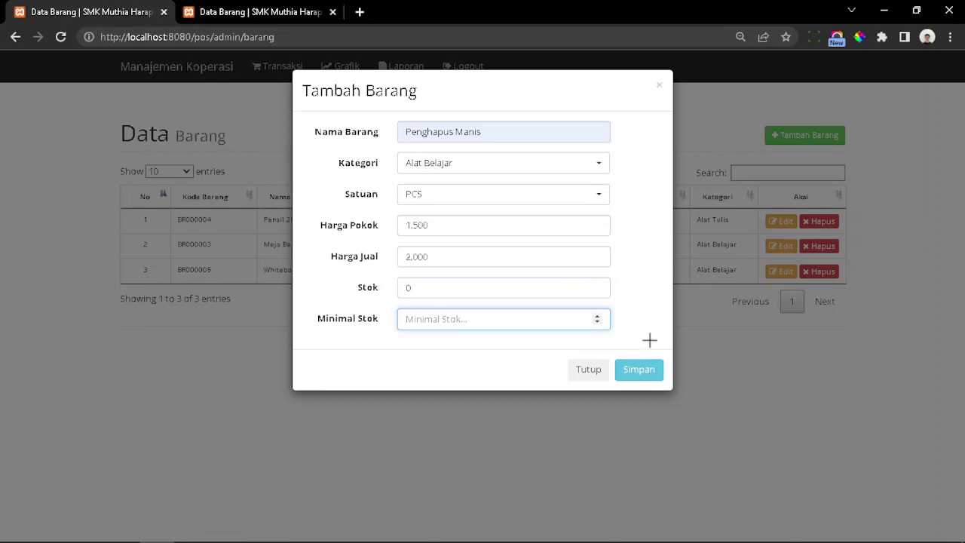
pyautogui.write('1')
pyautogui.click(640, 370)
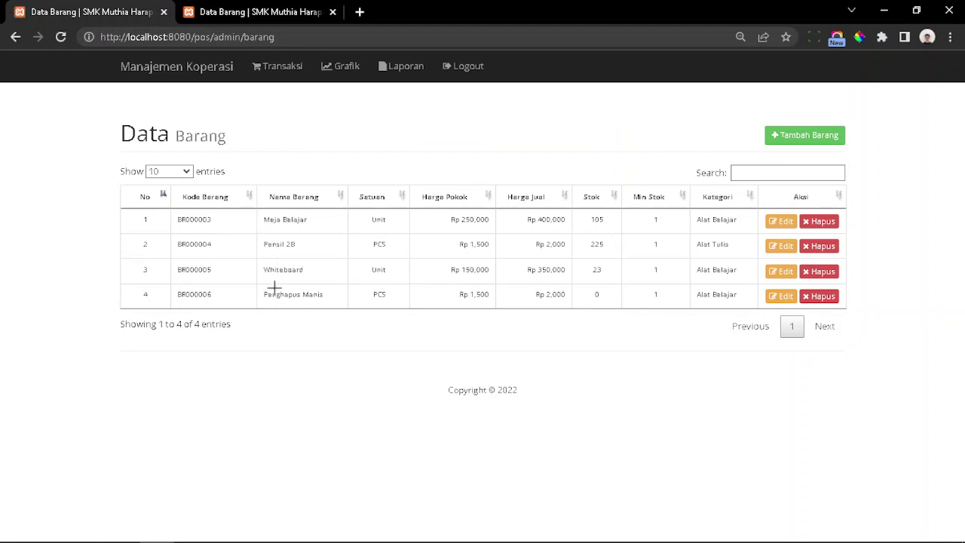
# Check the name and stock of the Penghapus Manis row in the item list
pyautogui.moveTo(268, 295); pyautogui.dragTo(335, 300)
pyautogui.doubleClick(596, 293)
pyautogui.click(422, 164)
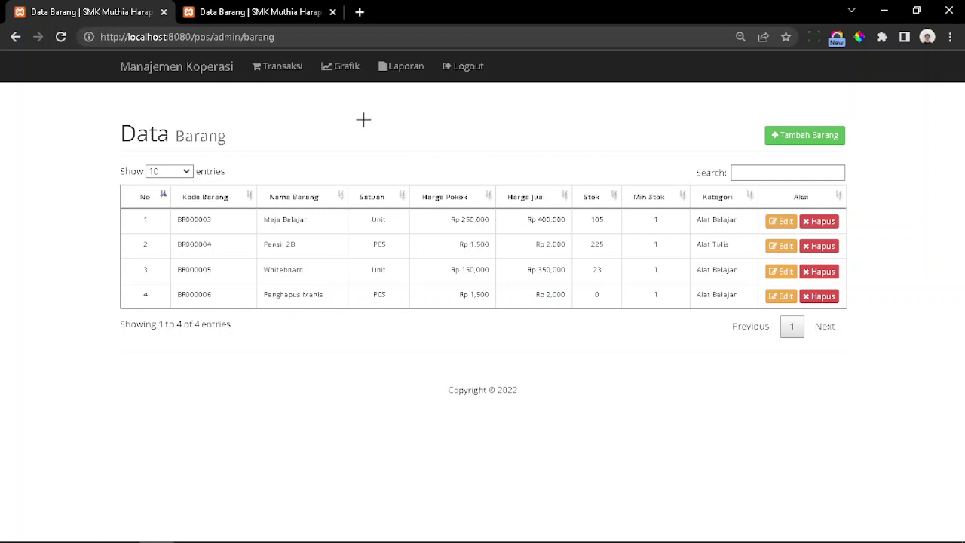
# Open the Pembelian page and enter the invoice number, the date 2022-08-13 and the supplier PT Faber Castle
pyautogui.click(149, 62)
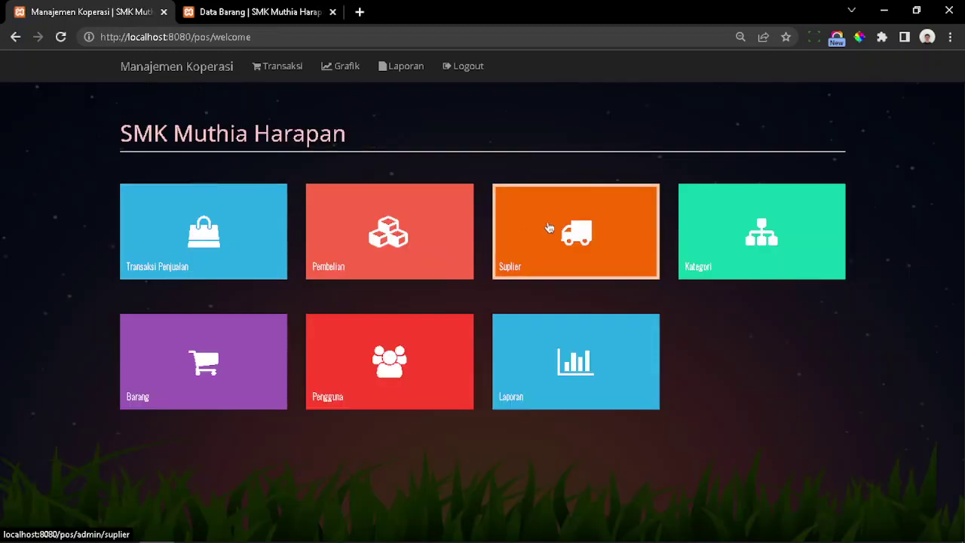
pyautogui.click(411, 208)
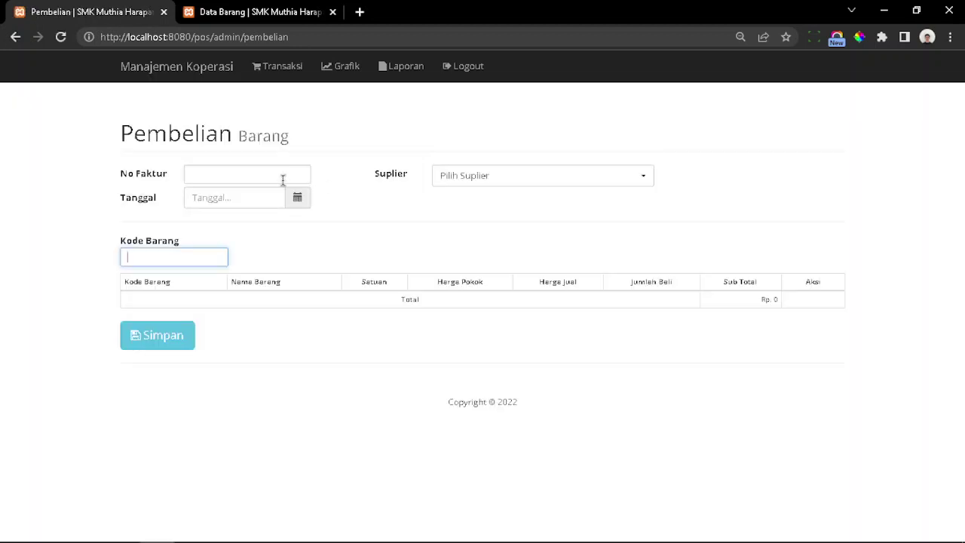
pyautogui.click(283, 180)
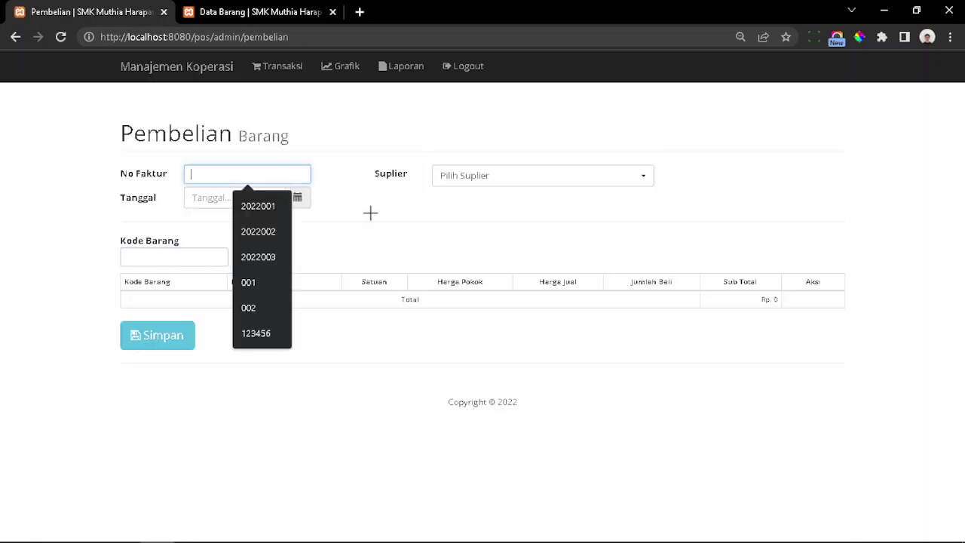
pyautogui.write('20211')
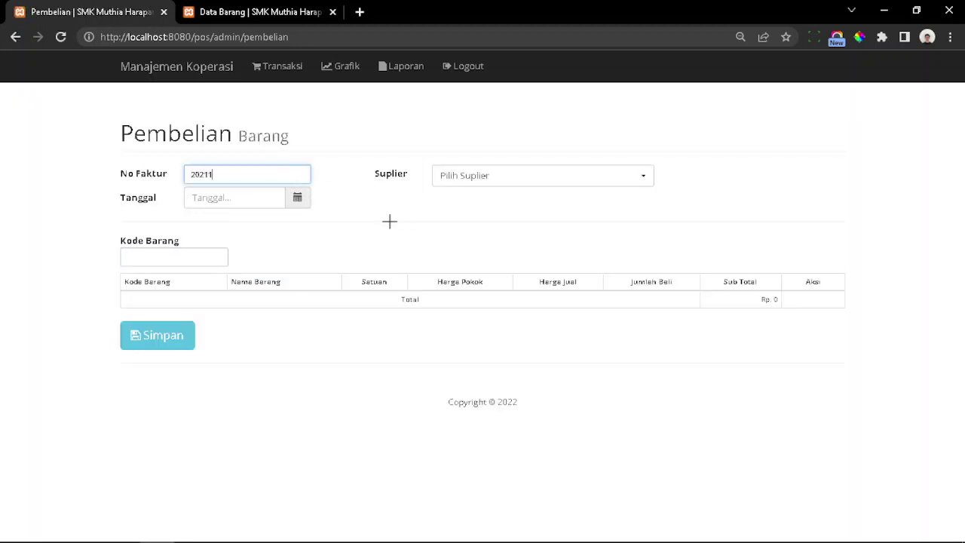
pyautogui.click(239, 197)
pyautogui.click(298, 199)
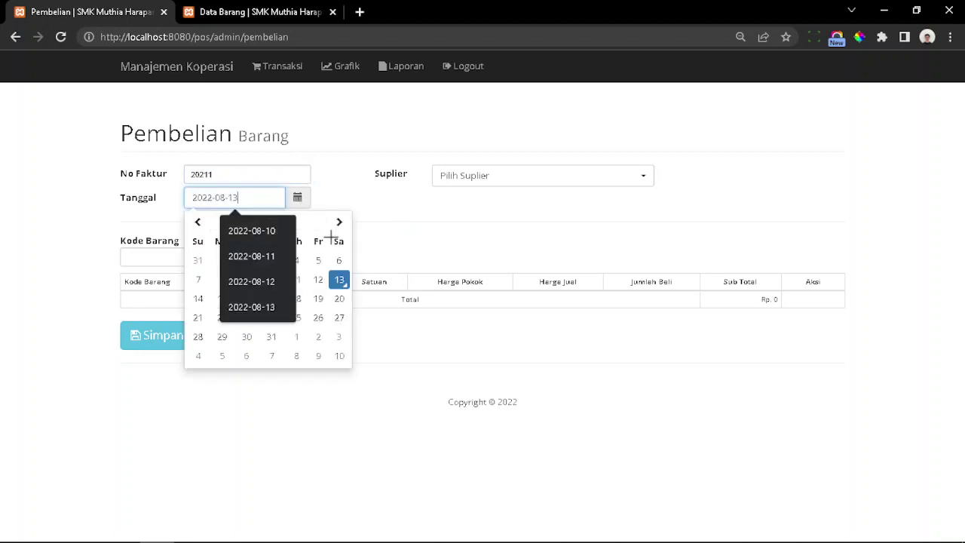
pyautogui.click(339, 277)
pyautogui.click(515, 175)
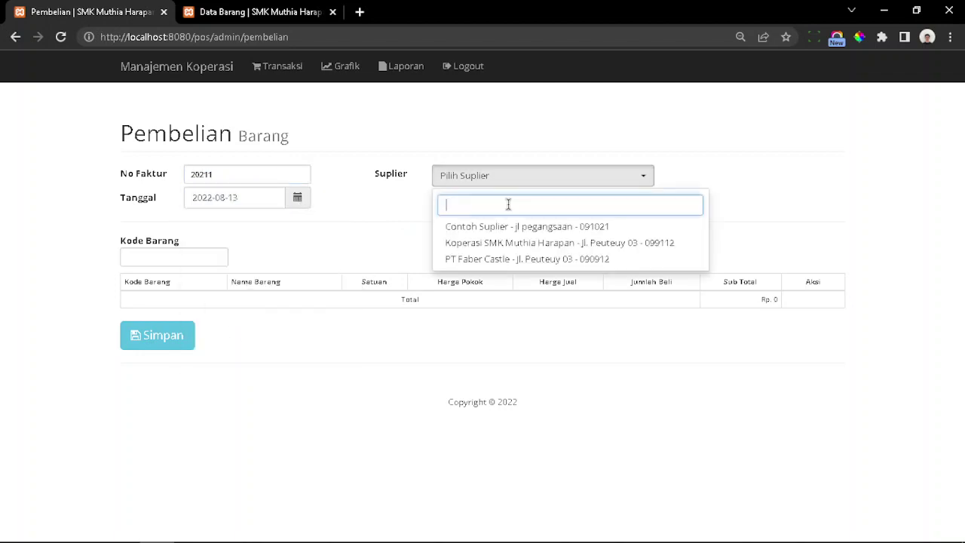
pyautogui.click(501, 261)
# Add 5 PCS of item BR000006, Penghapus Manis, to the purchase and save the purchase
pyautogui.click(184, 257)
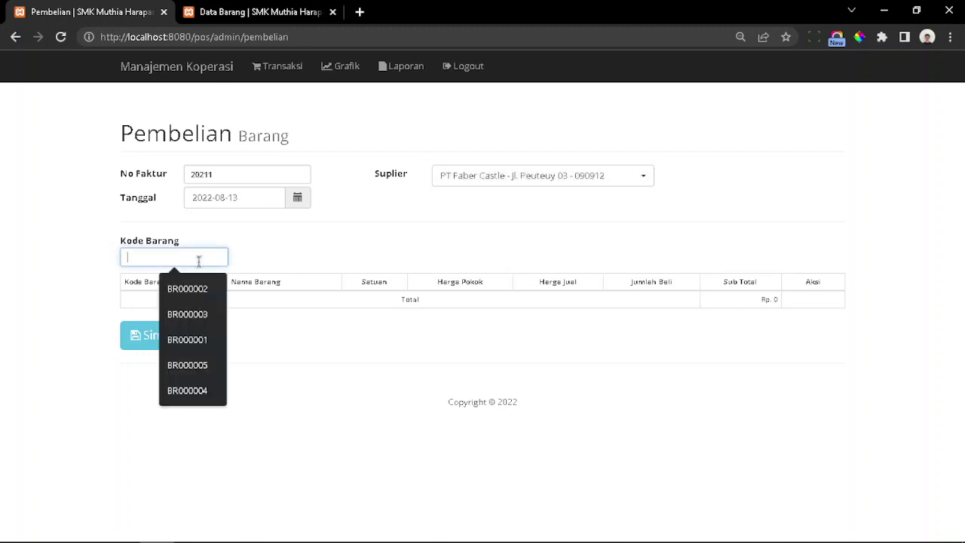
pyautogui.click(218, 391)
pyautogui.press('BackSpace')
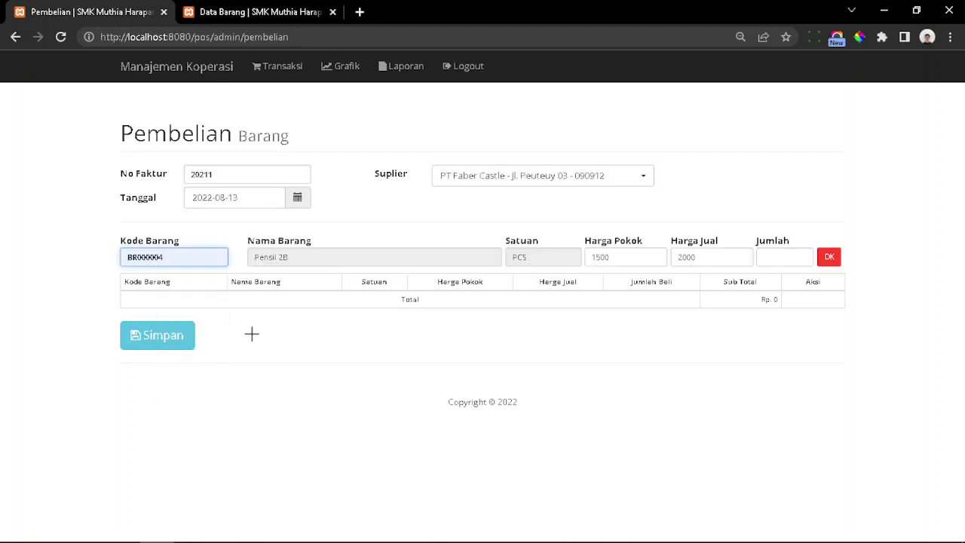
pyautogui.write('6')
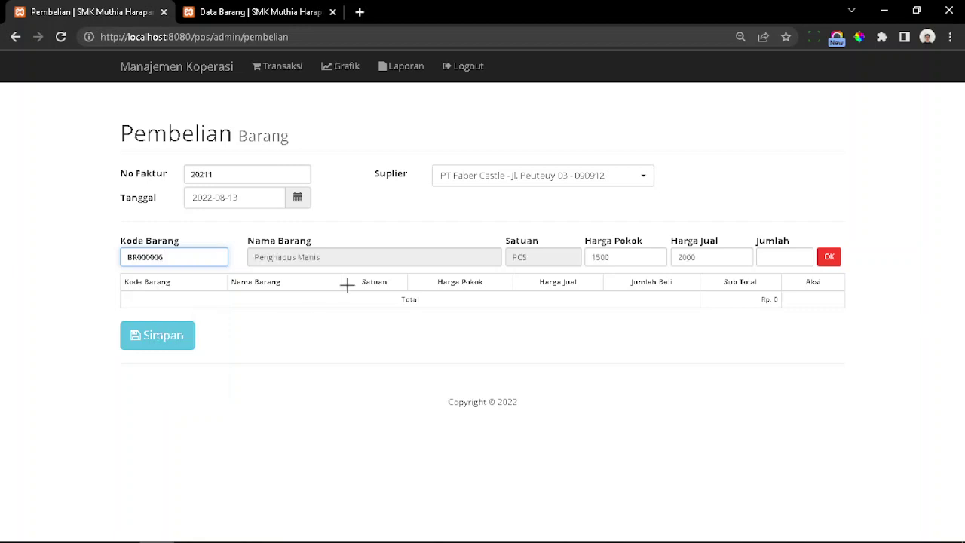
pyautogui.click(785, 257)
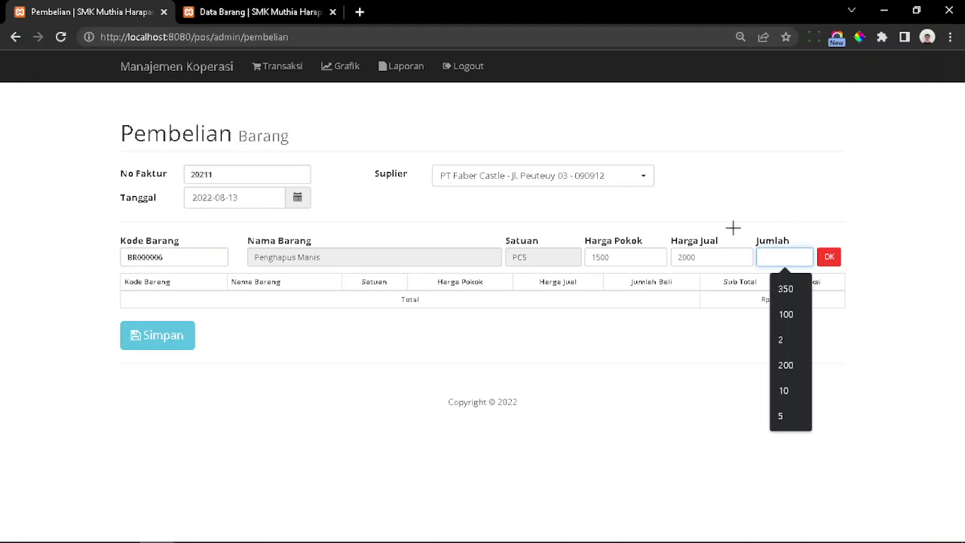
pyautogui.write('5')
pyautogui.click(829, 257)
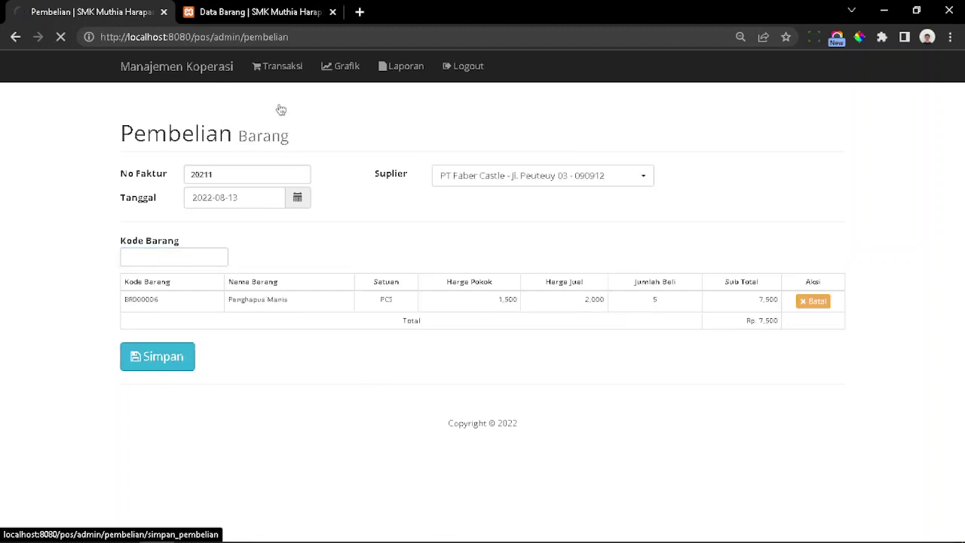
# Refresh the Data Barang list and check the Penghapus Manis row's name and stock
pyautogui.moveTo(281, 6)
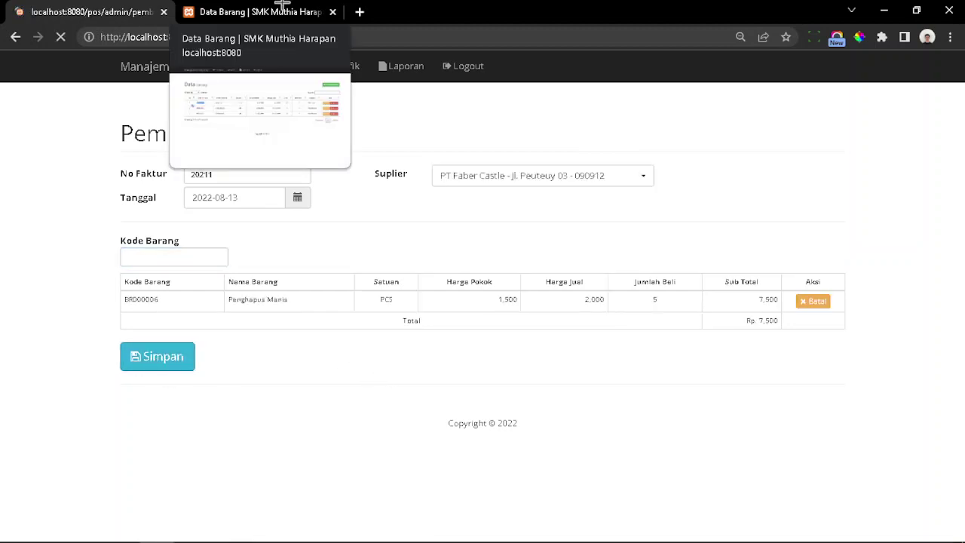
pyautogui.click(281, 6)
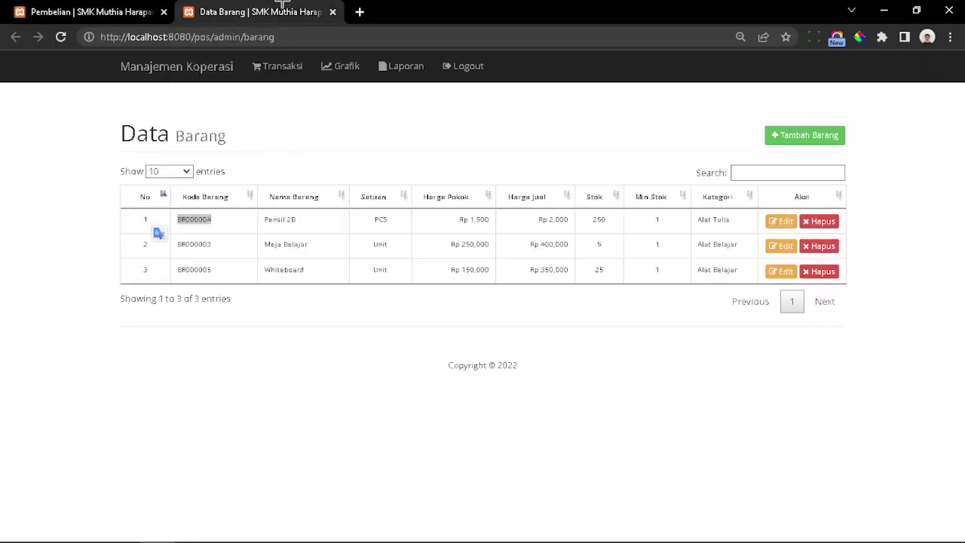
pyautogui.press('F5')
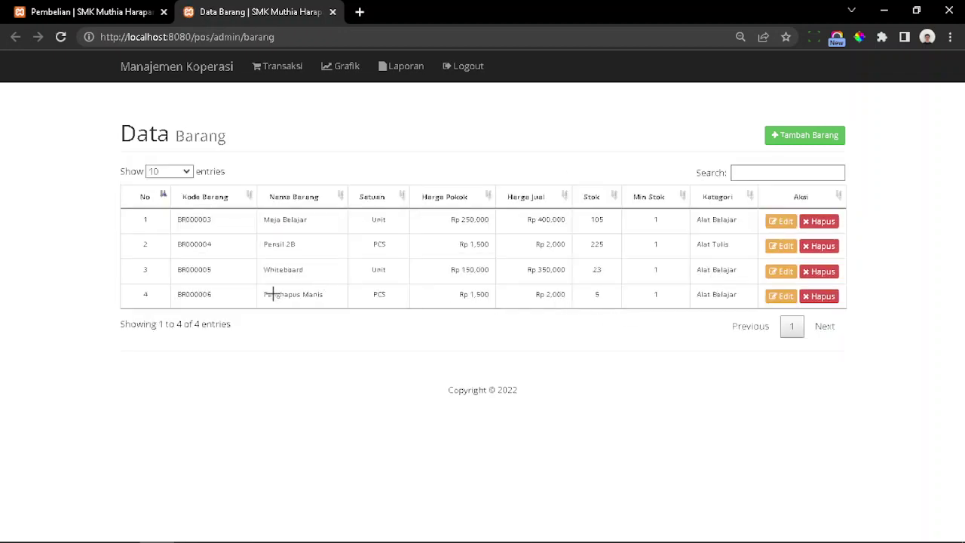
pyautogui.moveTo(272, 294); pyautogui.dragTo(420, 280)
pyautogui.moveTo(592, 297); pyautogui.dragTo(621, 297)
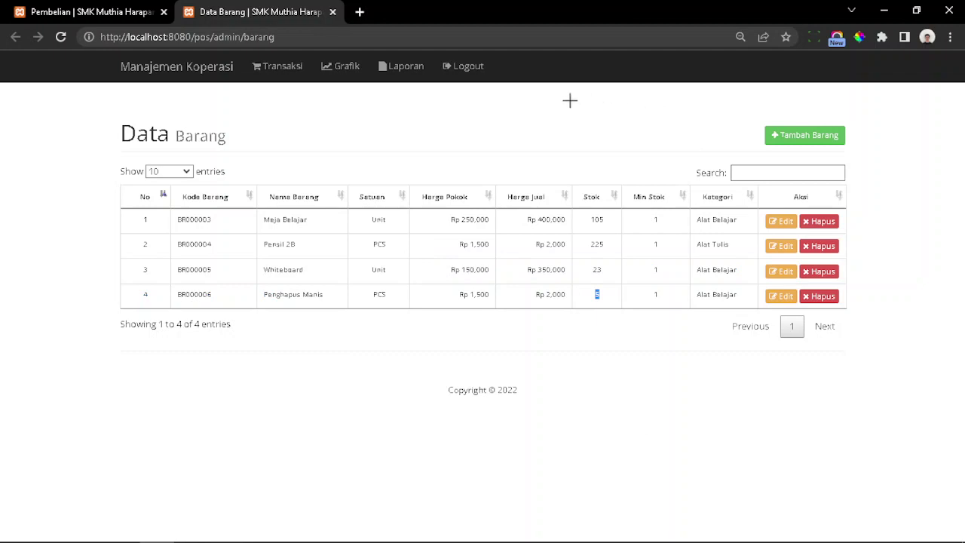
# Return from the purchase page to the dashboard and open the Barang item list
pyautogui.click(133, 6)
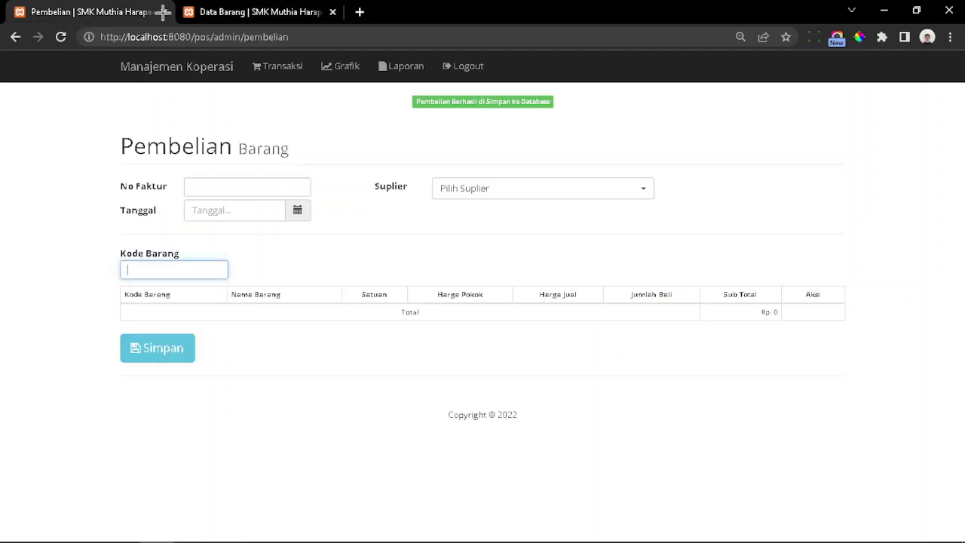
pyautogui.click(124, 63)
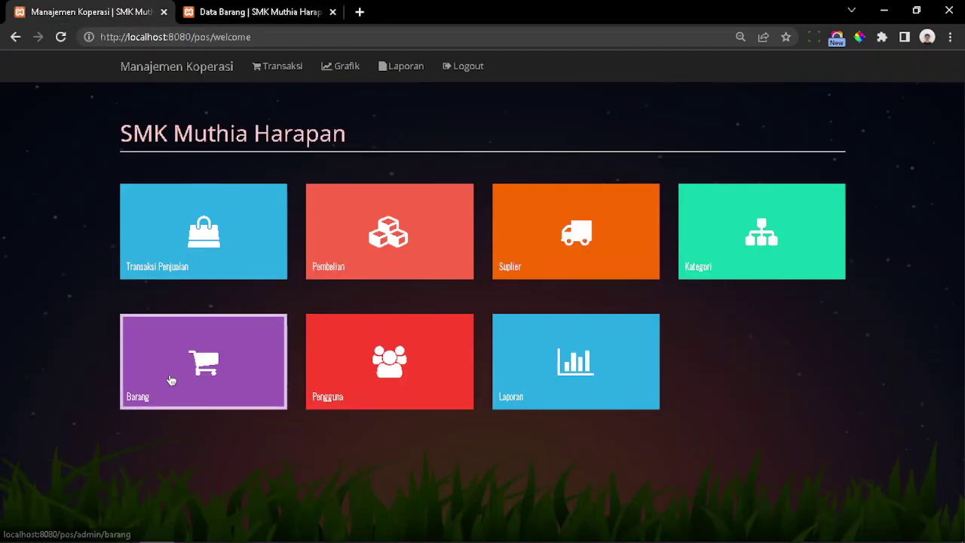
pyautogui.click(173, 376)
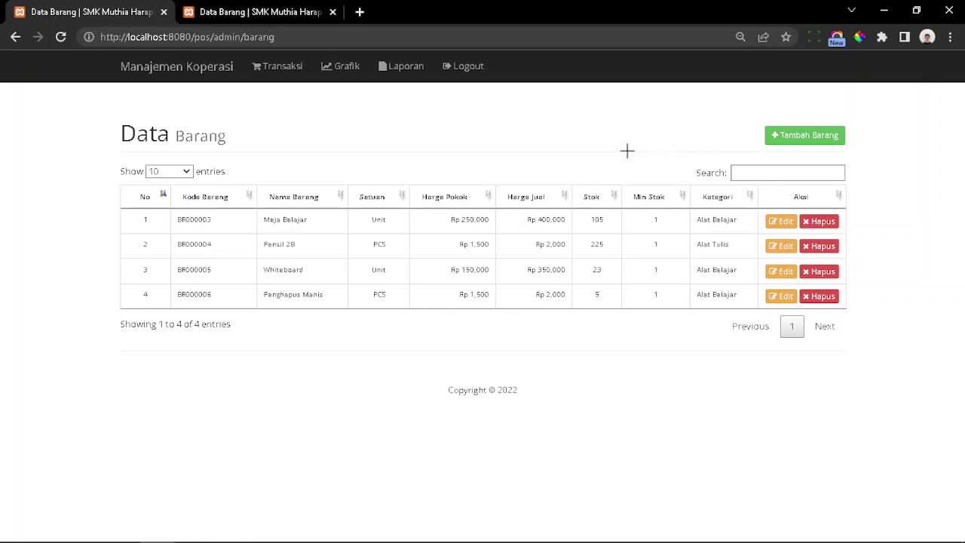
# Open the Laporan page from the dashboard and generate the Laporan Penjualan PerBulan report for August 2022
pyautogui.click(226, 75)
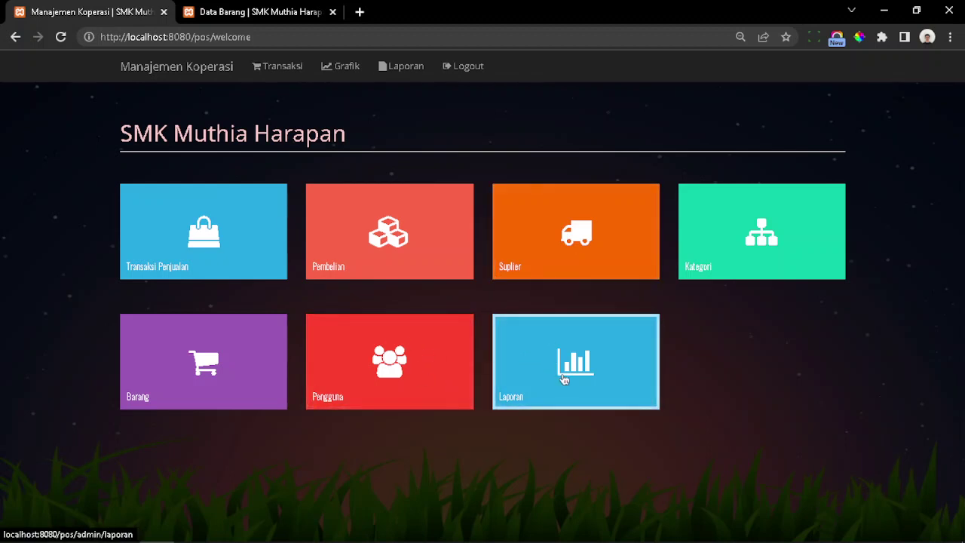
pyautogui.click(564, 379)
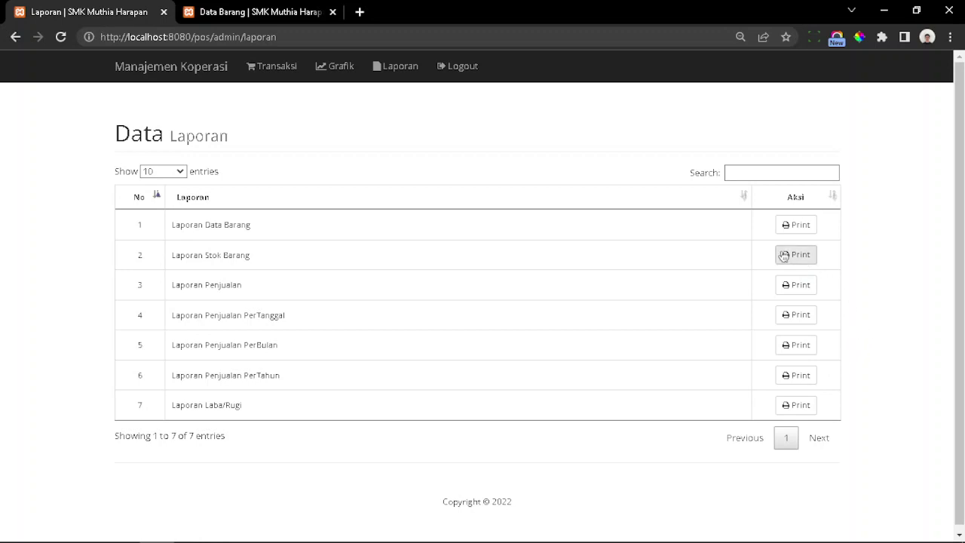
pyautogui.click(798, 349)
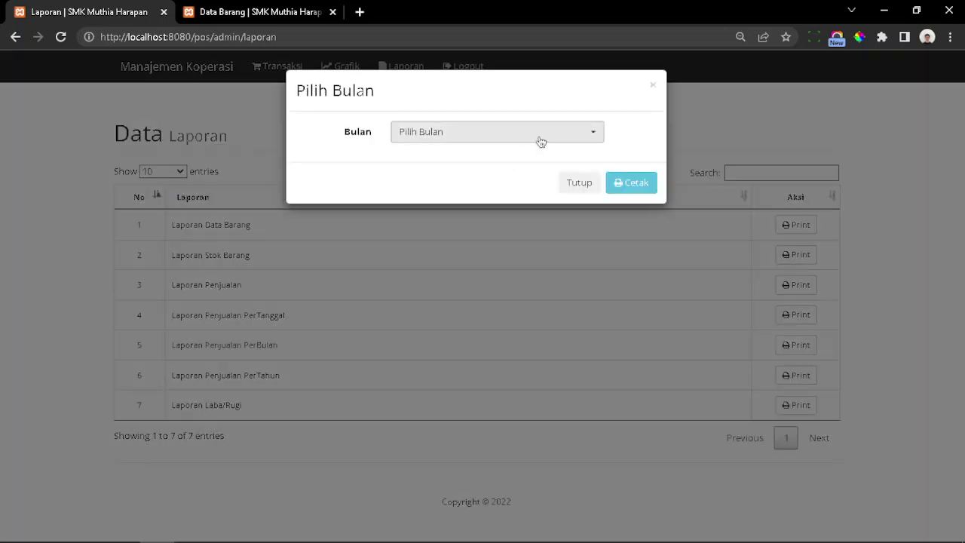
pyautogui.click(541, 134)
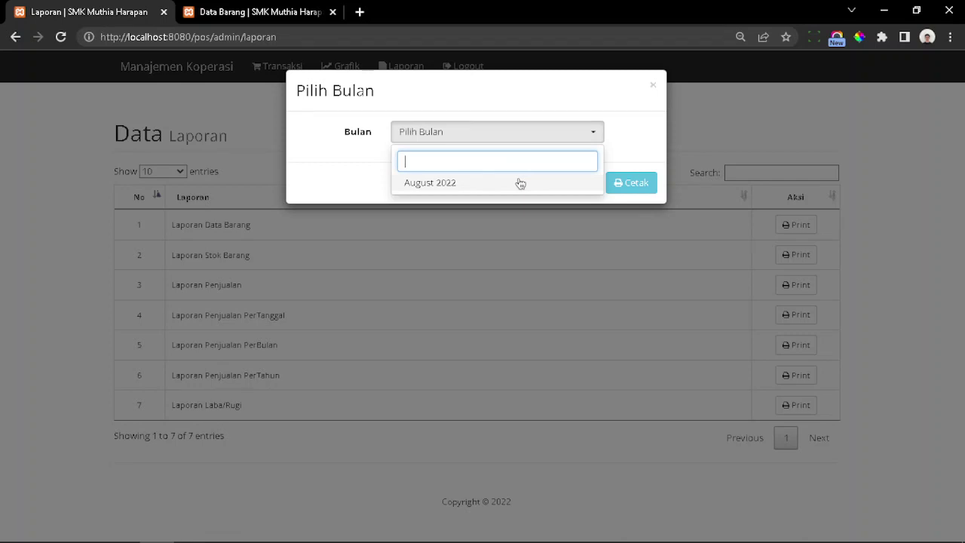
pyautogui.click(521, 183)
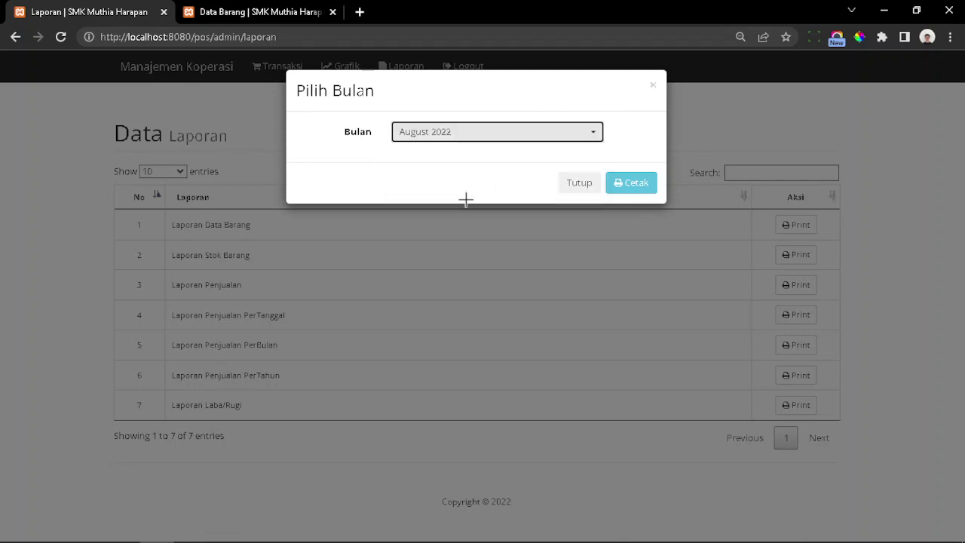
pyautogui.click(630, 184)
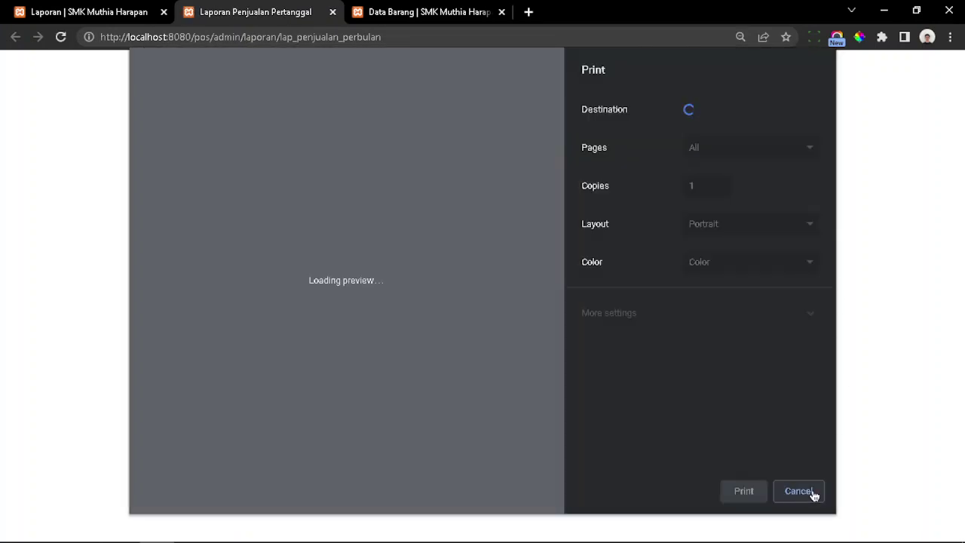
# Dismiss printing to review the monthly sales report's rows and total, and close the report and its month selection
pyautogui.click(775, 491)
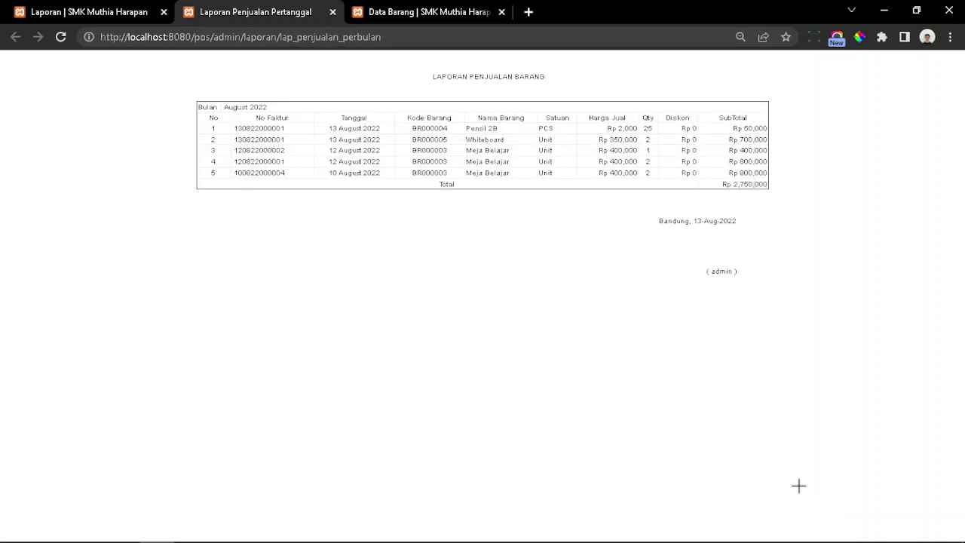
pyautogui.moveTo(222, 128); pyautogui.dragTo(724, 211)
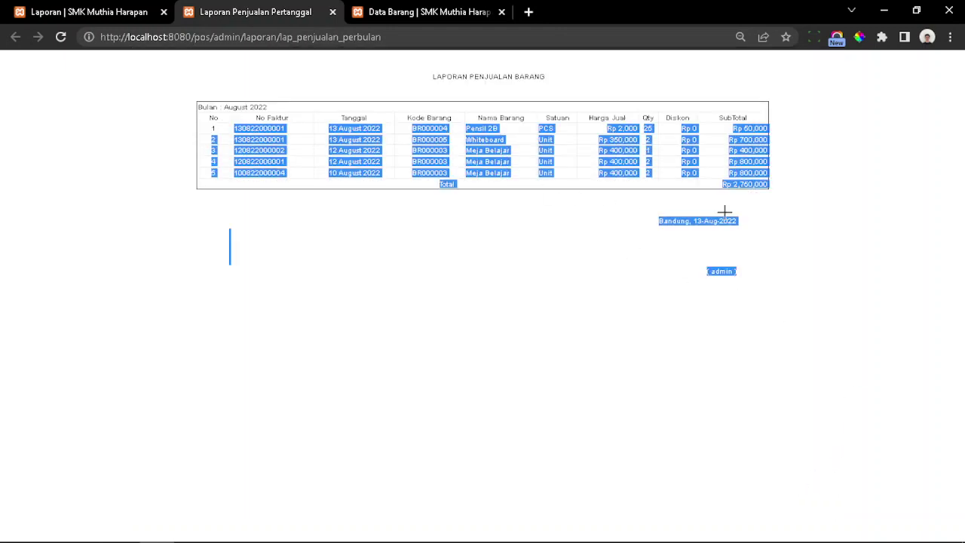
pyautogui.click(332, 13)
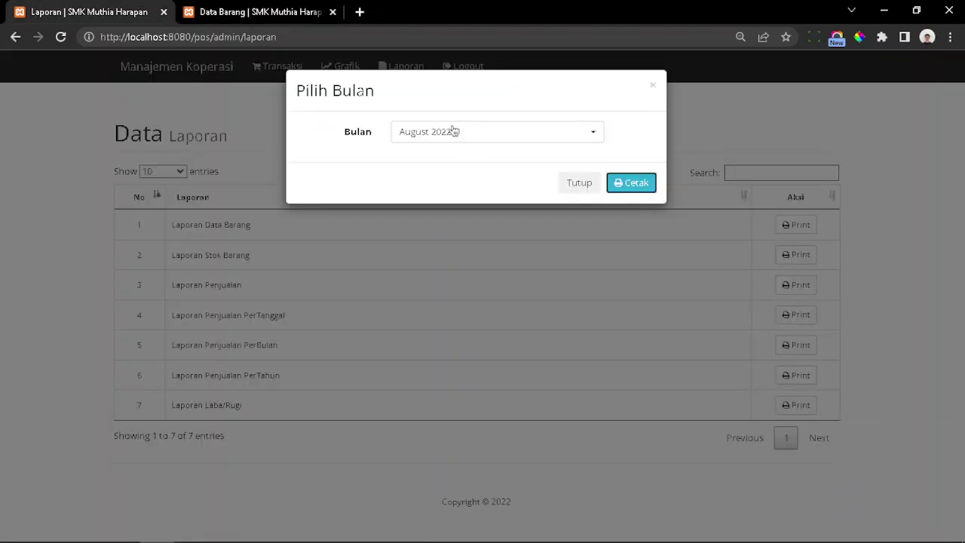
pyautogui.click(580, 183)
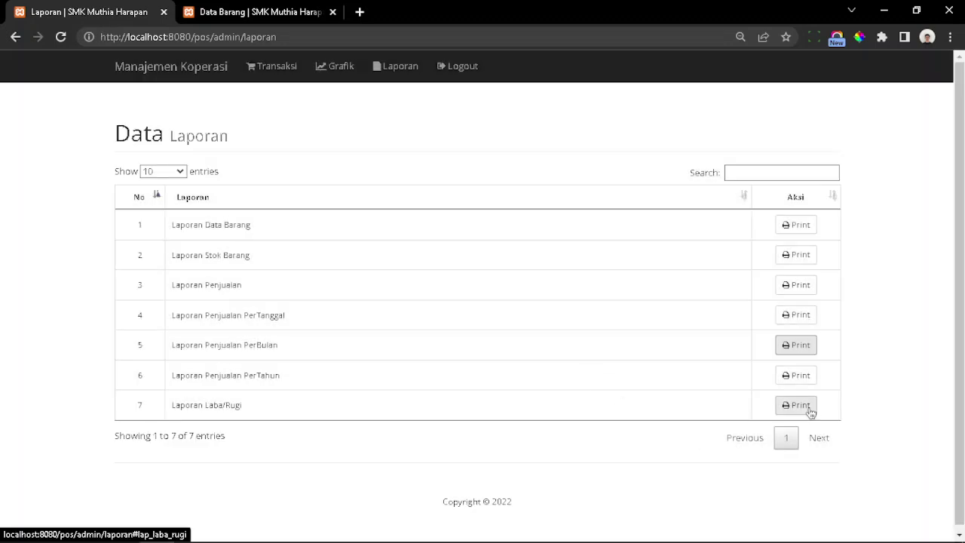
# Generate the Laporan Laba/Rugi report for August 2022
pyautogui.click(811, 413)
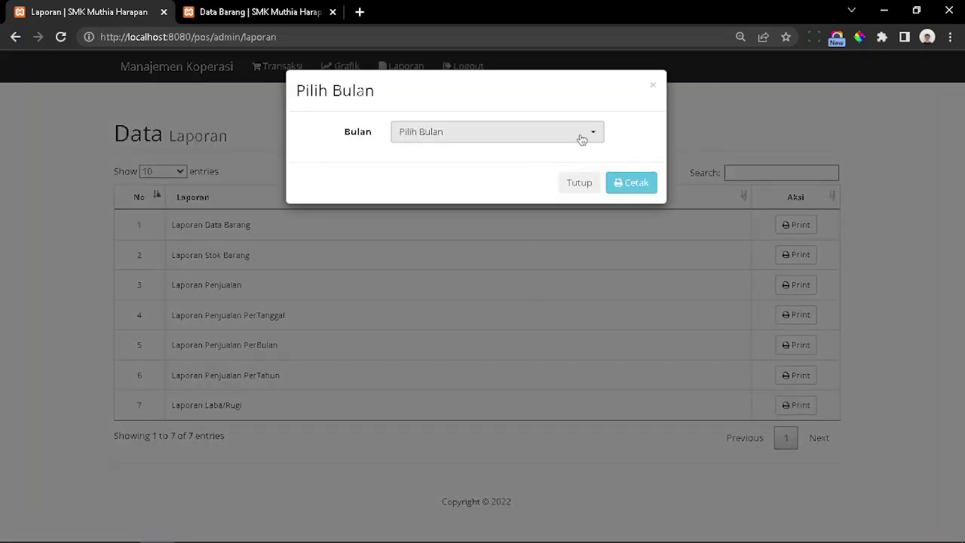
pyautogui.click(581, 134)
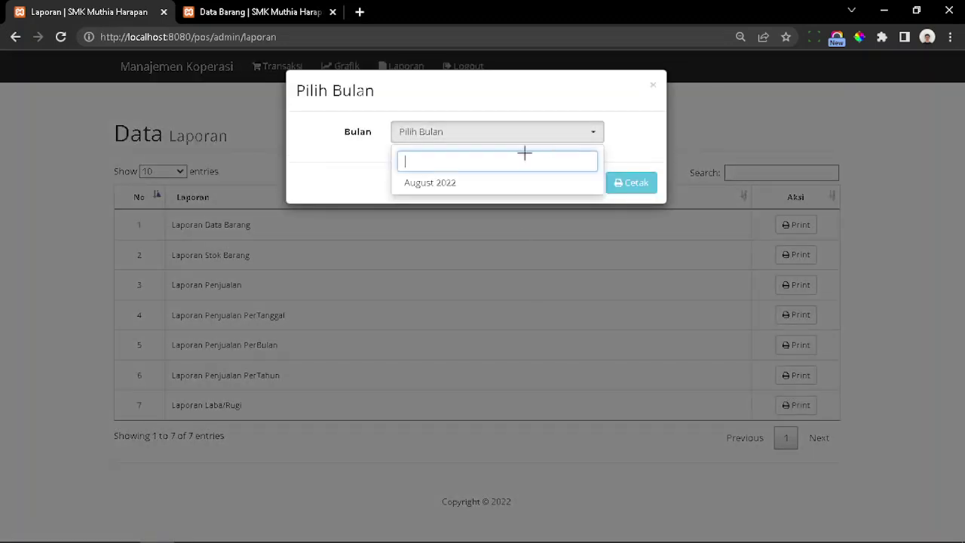
pyautogui.click(497, 185)
pyautogui.click(631, 186)
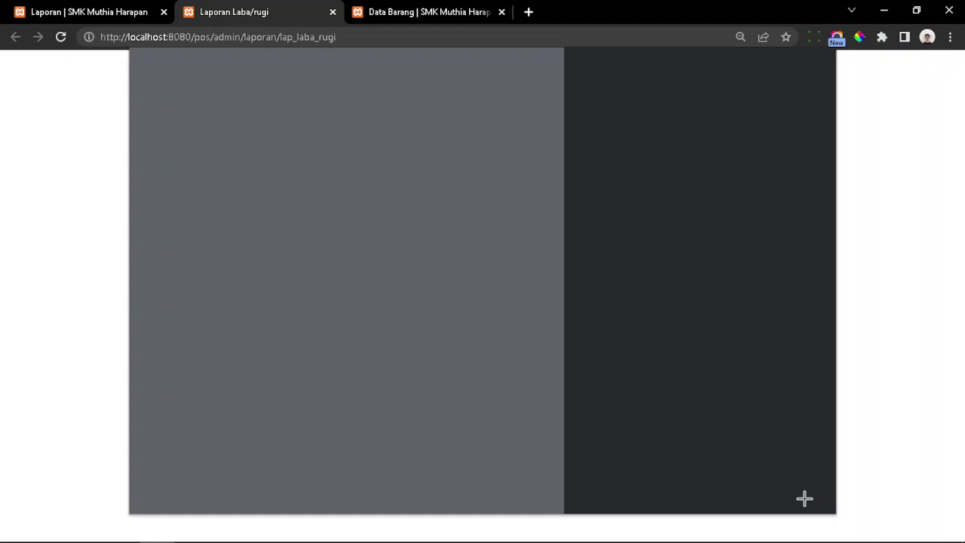
# Dismiss printing to review the profit and loss rows, and close the report and its month selection
pyautogui.click(798, 495)
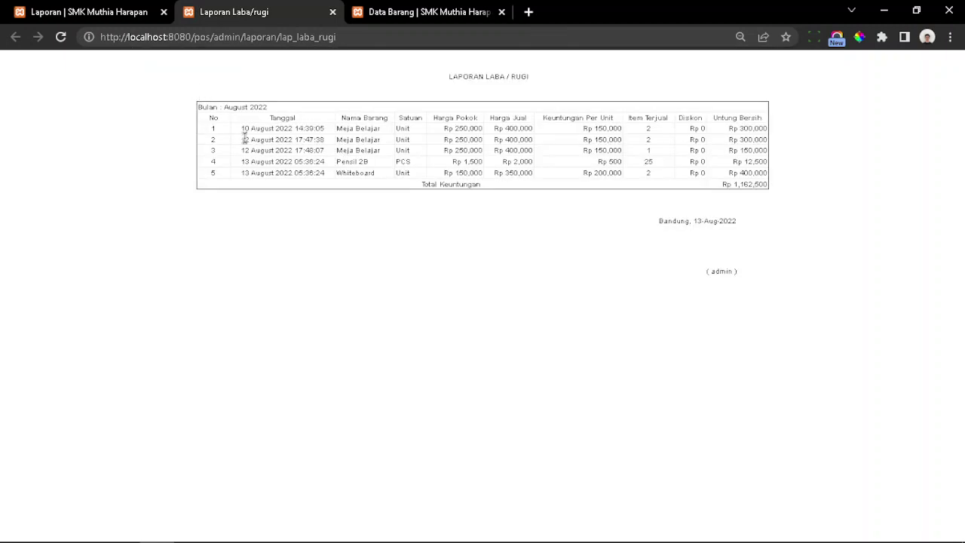
pyautogui.moveTo(244, 137); pyautogui.dragTo(565, 184)
pyautogui.click(637, 263)
pyautogui.click(332, 11)
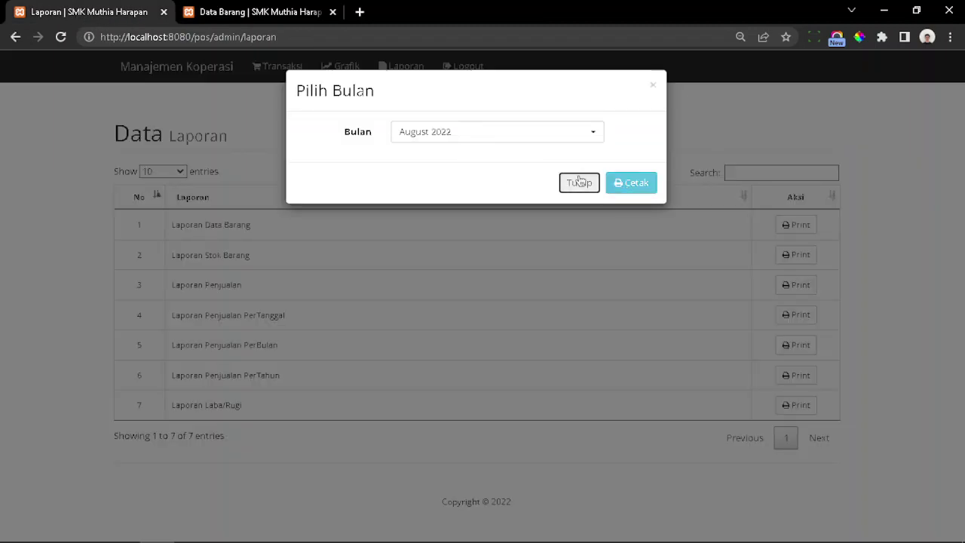
pyautogui.click(579, 182)
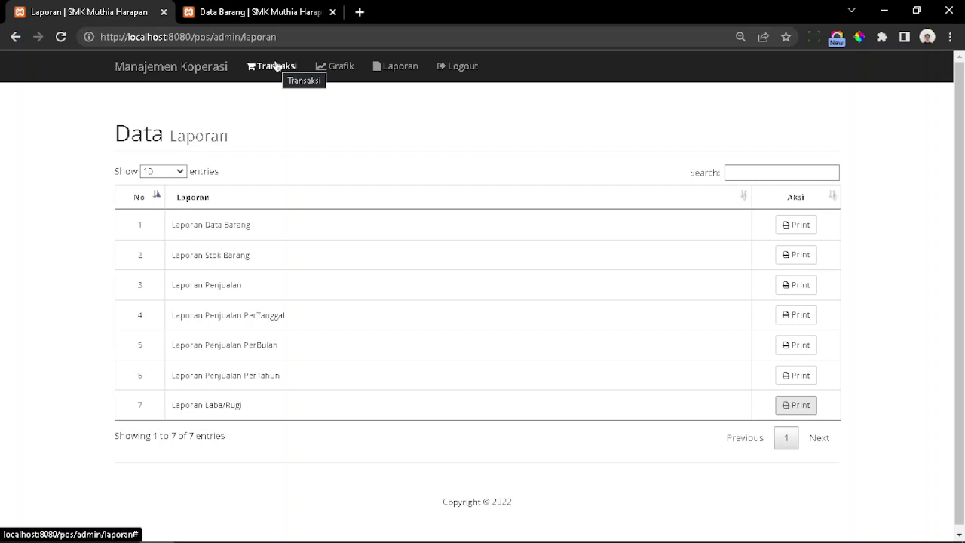
# Open the Grafik page and display the Grafik Penjualan PerBulan chart for August 2022
pyautogui.click(329, 70)
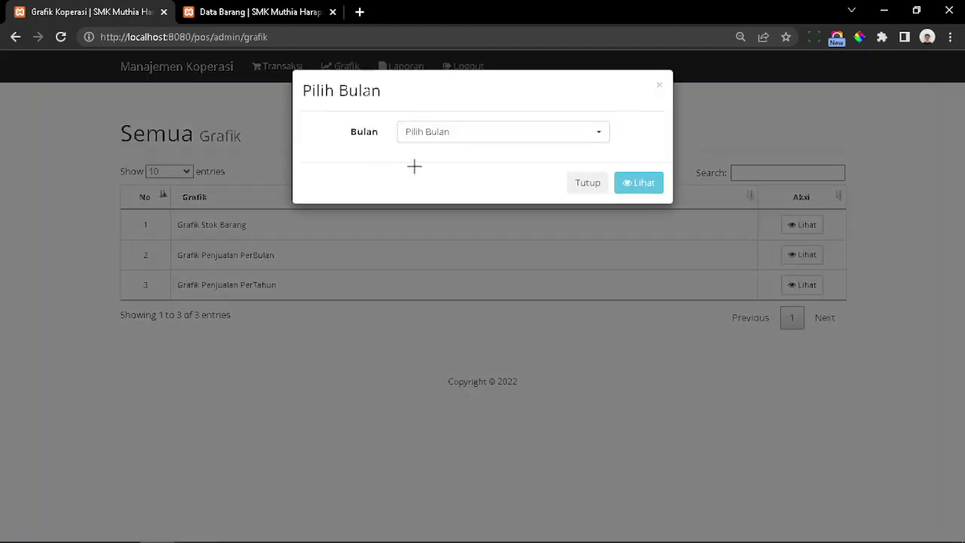
pyautogui.click(551, 140)
pyautogui.click(446, 183)
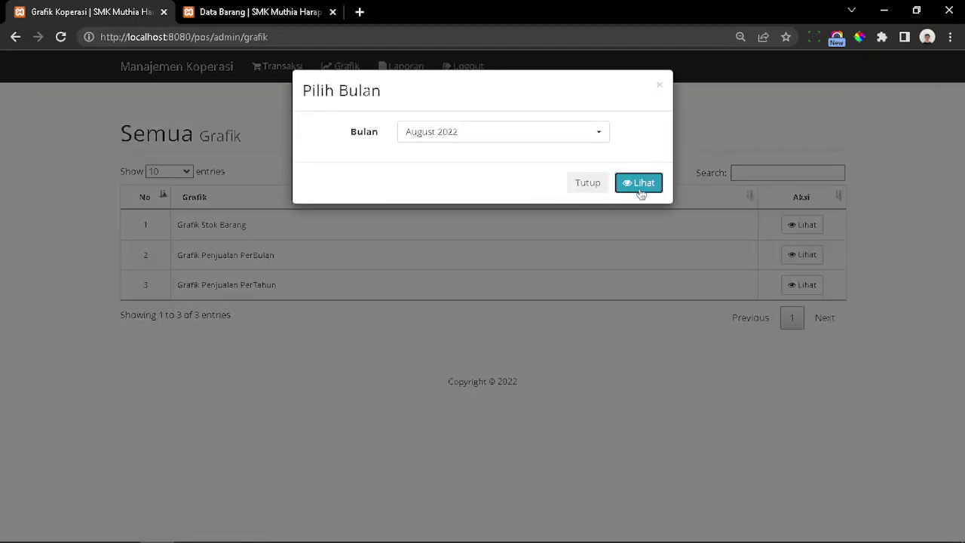
pyautogui.click(640, 183)
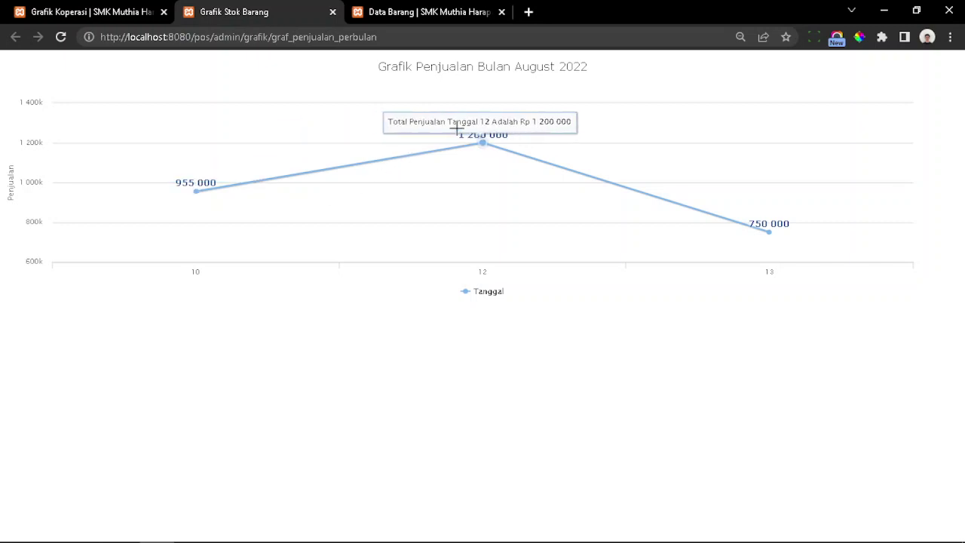
# Inspect the daily sales totals on the monthly chart, and close the chart and its month selection
pyautogui.moveTo(750, 239)
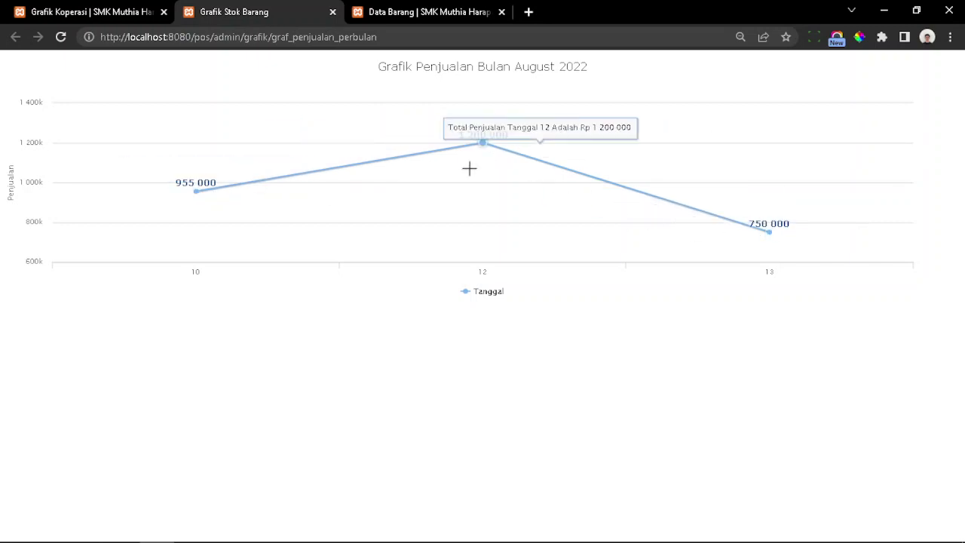
pyautogui.click(333, 12)
pyautogui.click(588, 184)
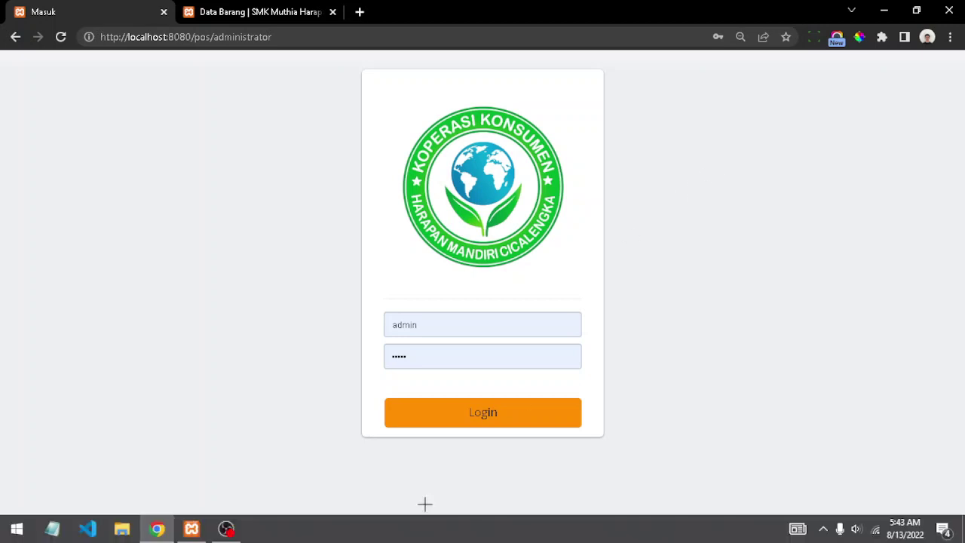
pyautogui.moveTo(254, 537)
pyautogui.click(226, 529)
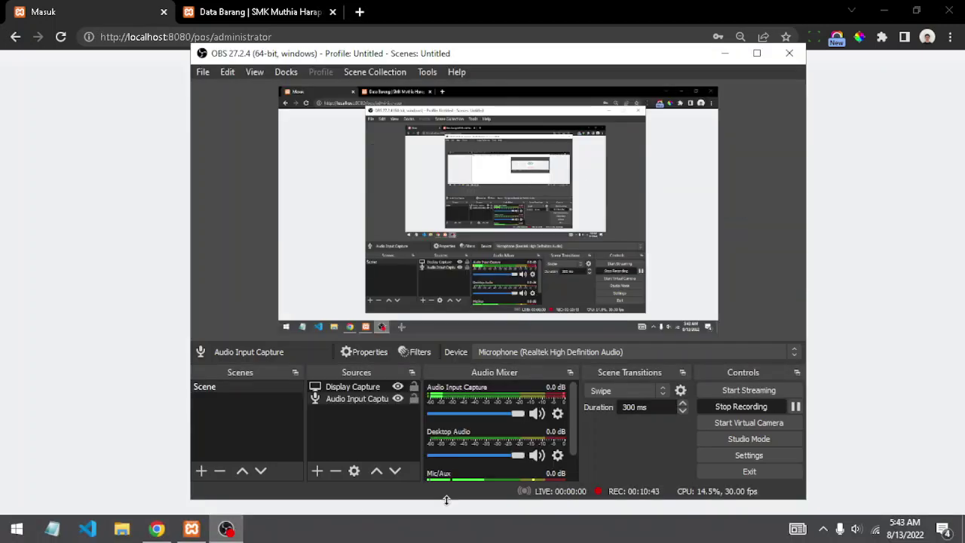